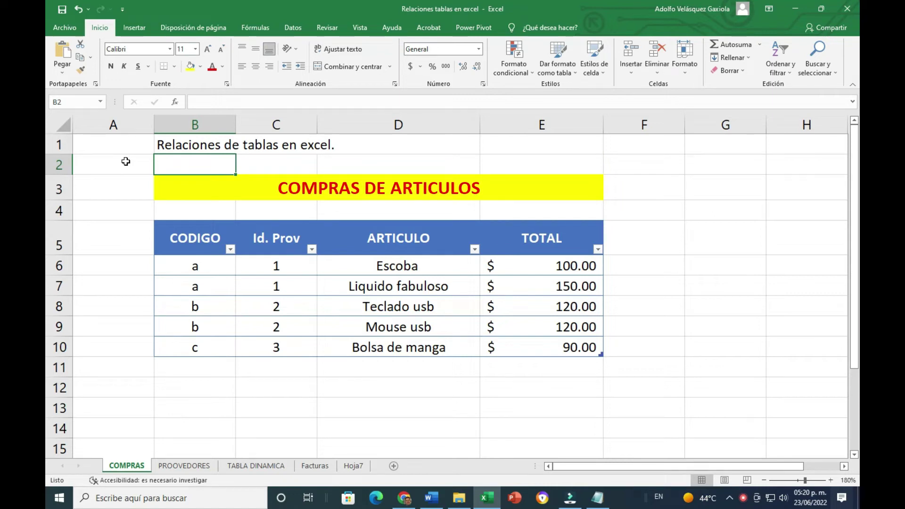
Review the COMPRAS purchases, highlighting Liquido fabuloso's 150 total and Escoba's 100 total.
left_click(198, 416)
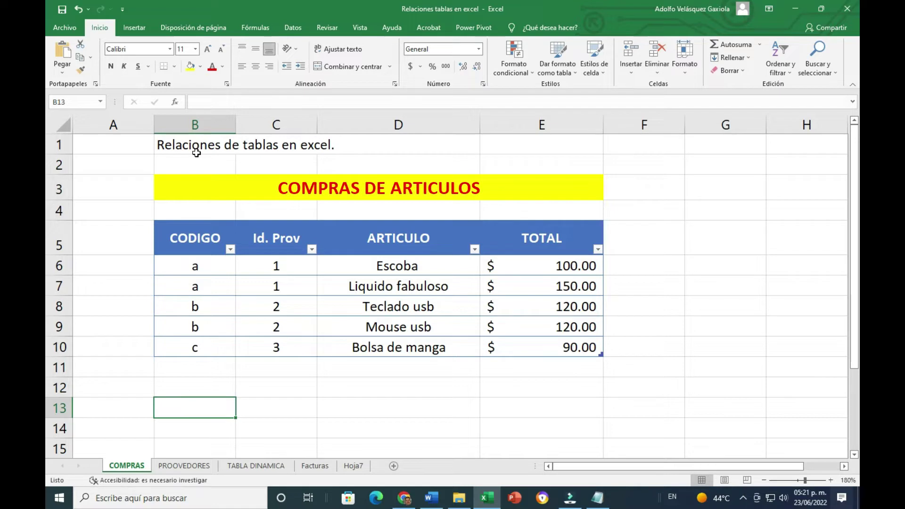
left_click(183, 465)
left_click(126, 466)
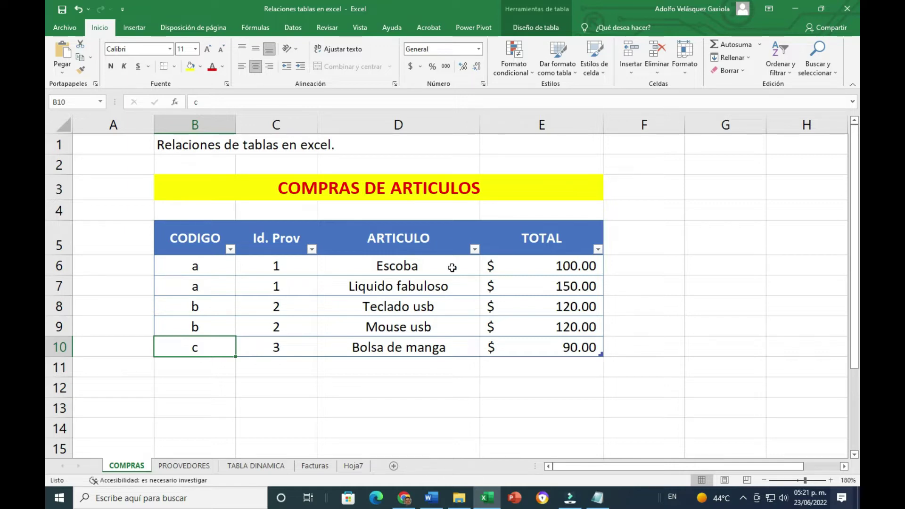
left_click(390, 271)
left_click(395, 293)
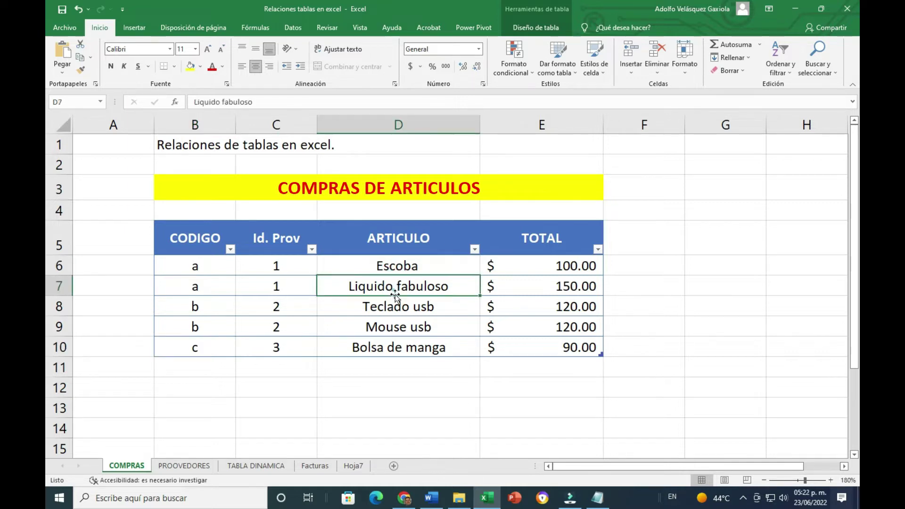
left_click(395, 304)
left_click(547, 262)
left_click(541, 283)
left_click(532, 310)
left_click(452, 267)
left_click(445, 304)
left_click(577, 265)
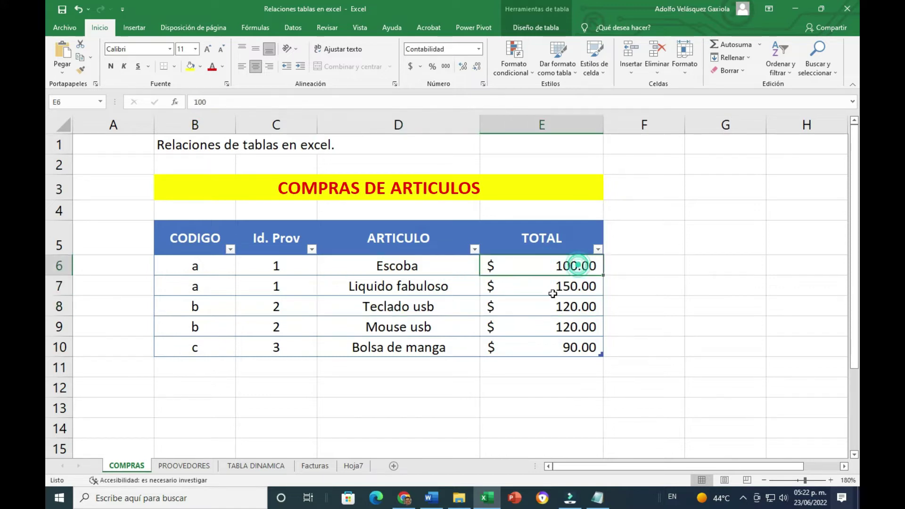
left_click(552, 294)
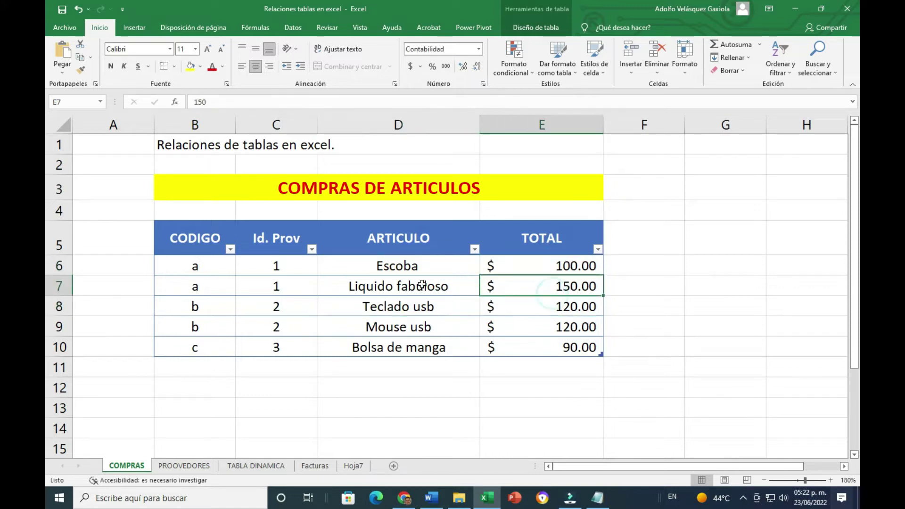
Trace each article's Id. Prov: Teclado usb, Escoba (1), Mouse usb, Bolsa de manga (3).
left_click(260, 248)
left_click(267, 265)
left_click(273, 288)
left_click(280, 309)
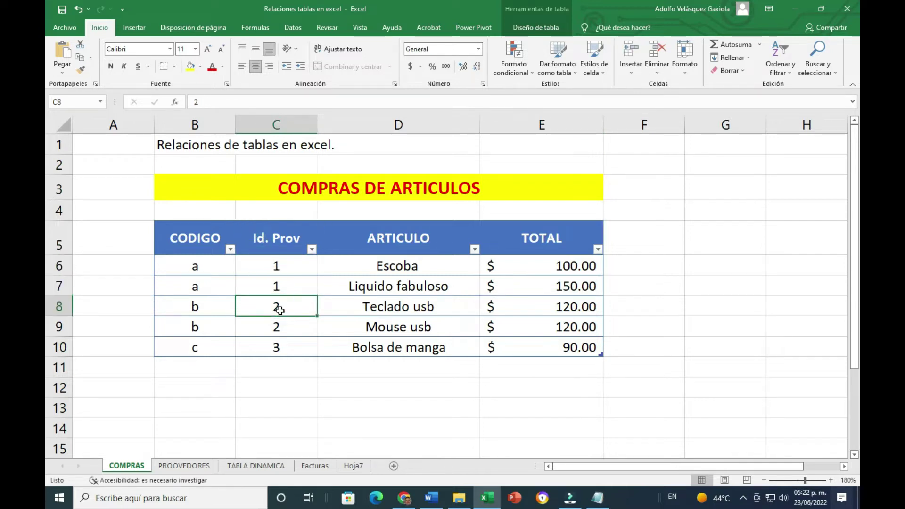
left_click(397, 271)
left_click(389, 297)
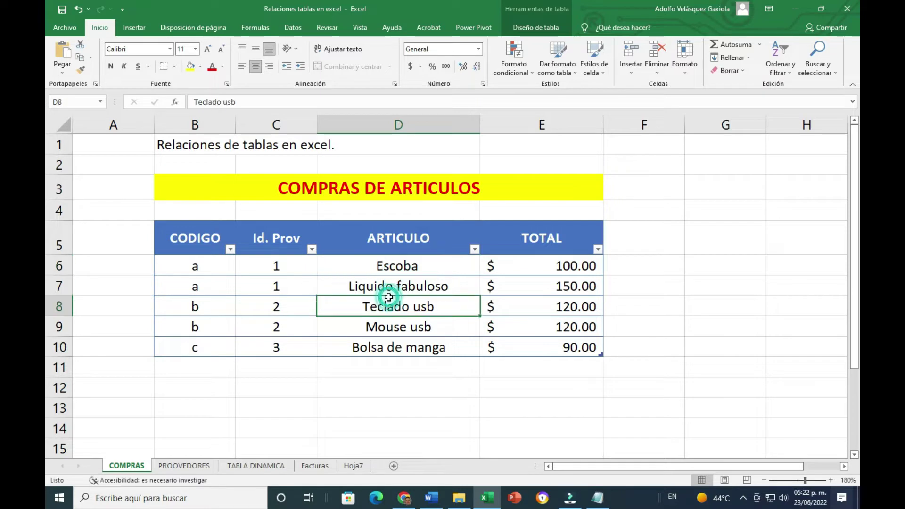
left_click(389, 286)
left_click(280, 265)
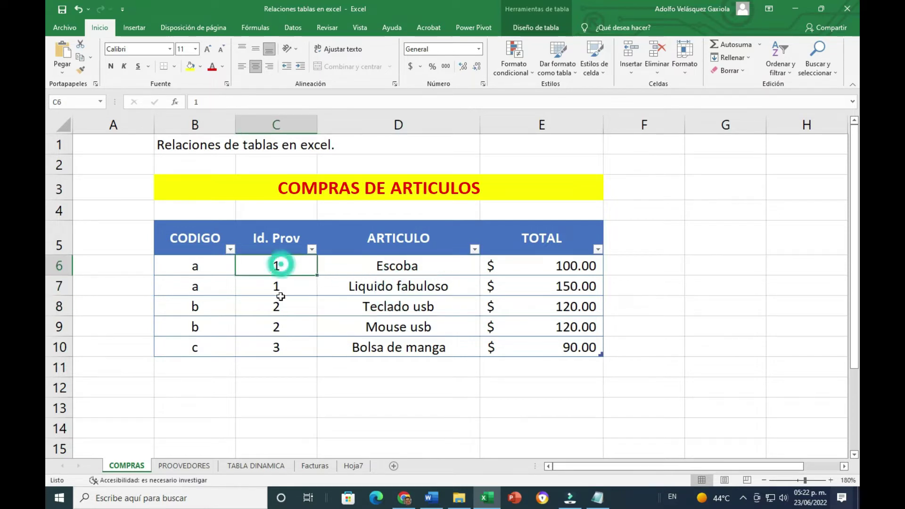
left_click(282, 304)
left_click(376, 305)
left_click(379, 329)
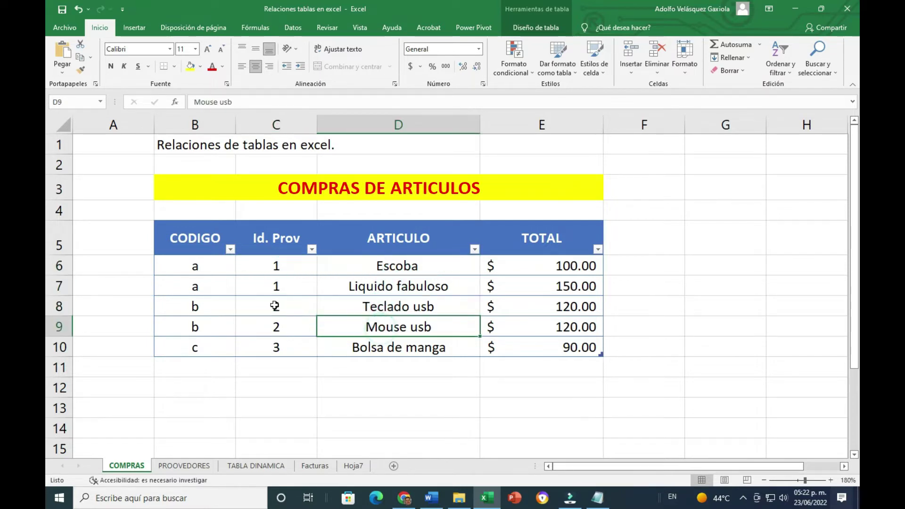
left_click(275, 305)
left_click(276, 325)
left_click(387, 348)
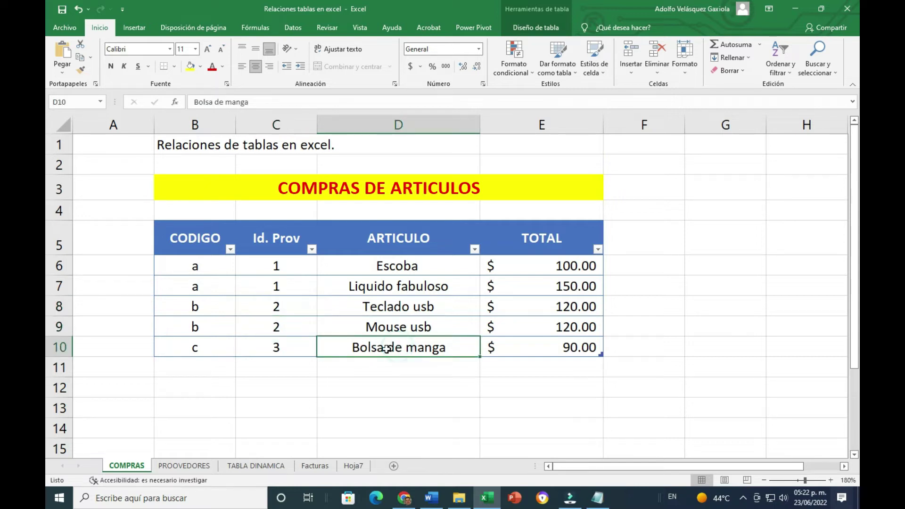
left_click(279, 347)
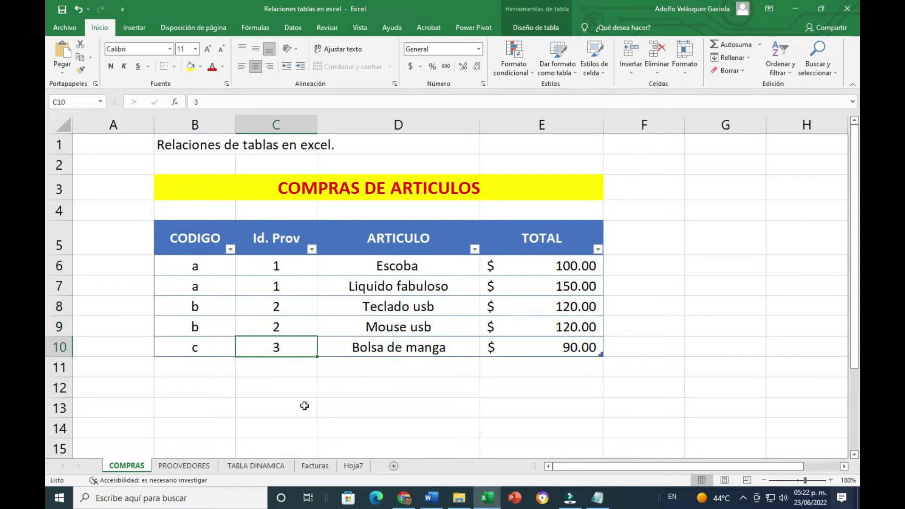
On PROOVEDORES, go through provider IDs 1 to 4 and the first provider's name and phone.
left_click(185, 469)
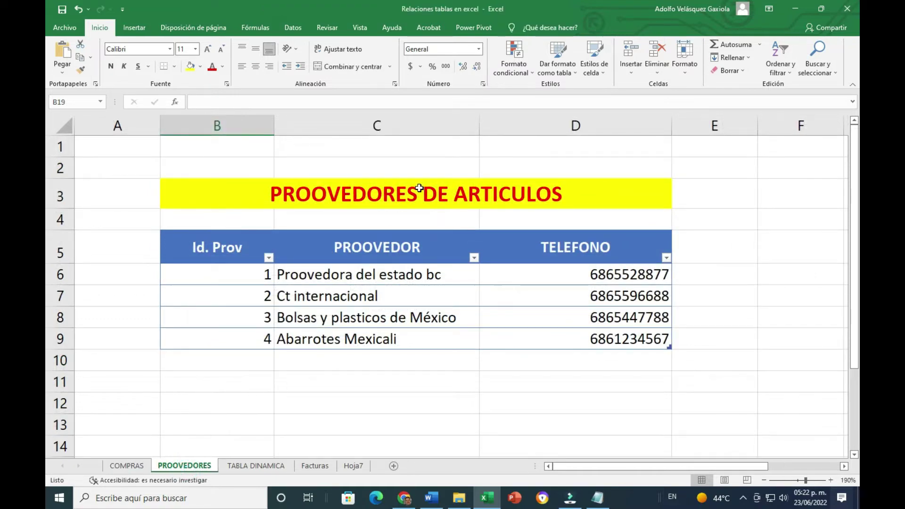
left_click(256, 277)
left_click(249, 296)
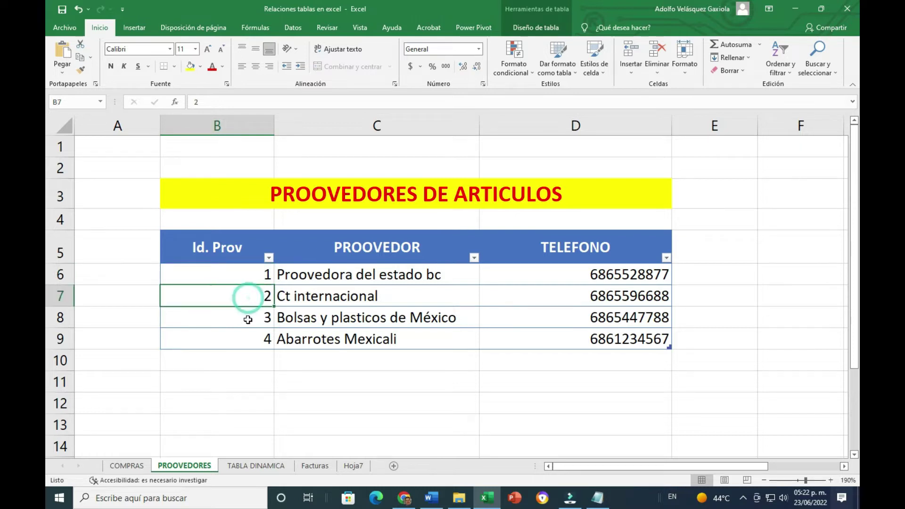
left_click(250, 317)
left_click(252, 338)
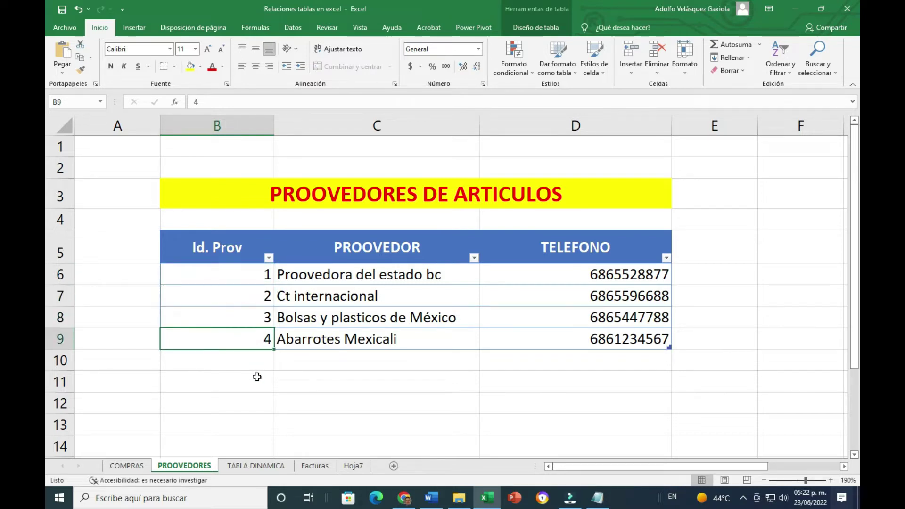
left_click(250, 277)
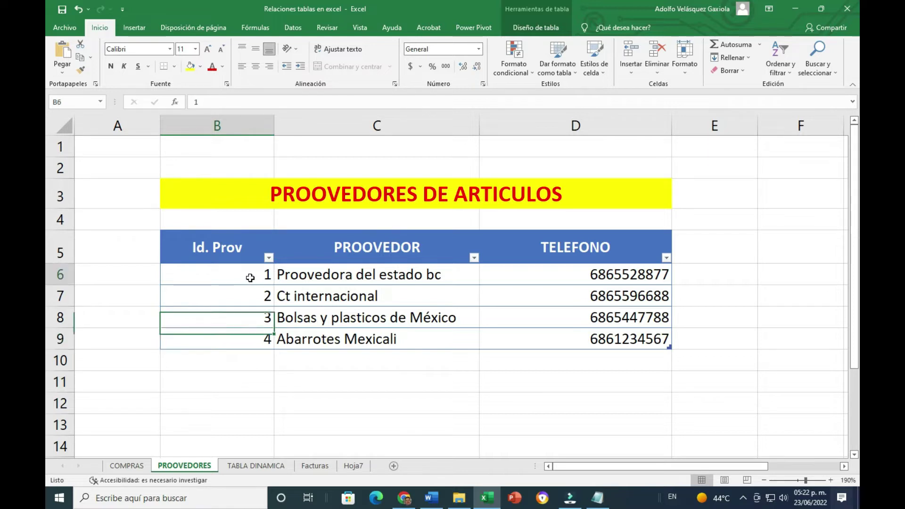
left_click(385, 272)
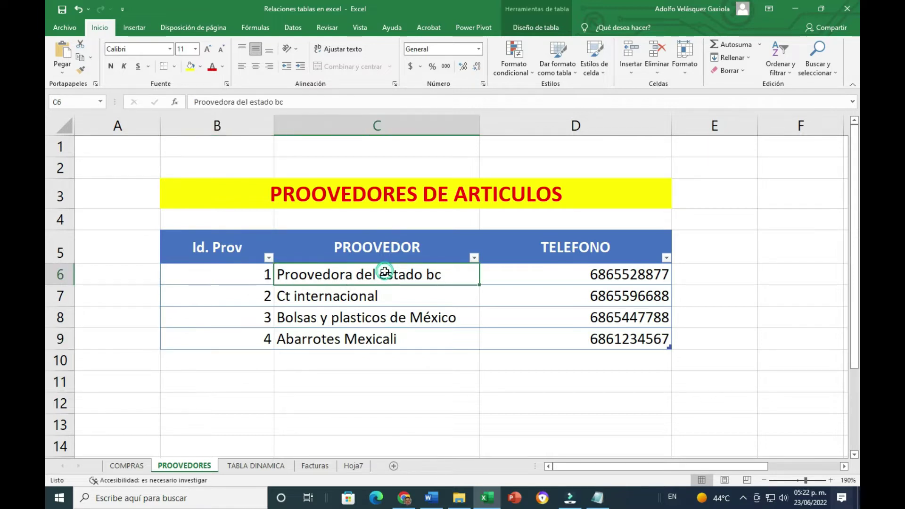
left_click(580, 272)
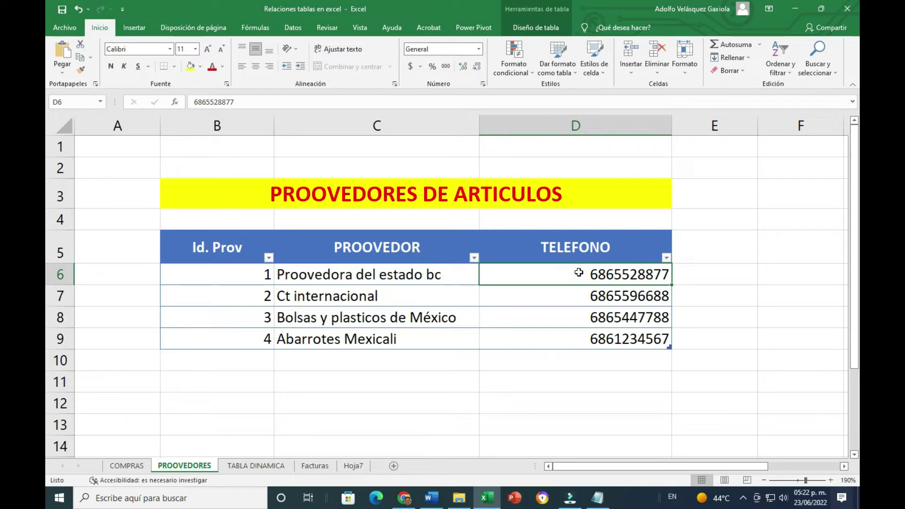
Compare provider ID 1 across COMPRAS and PROOVEDORES, and glance at the existing TABLA DINAMICA pivot.
left_click(127, 465)
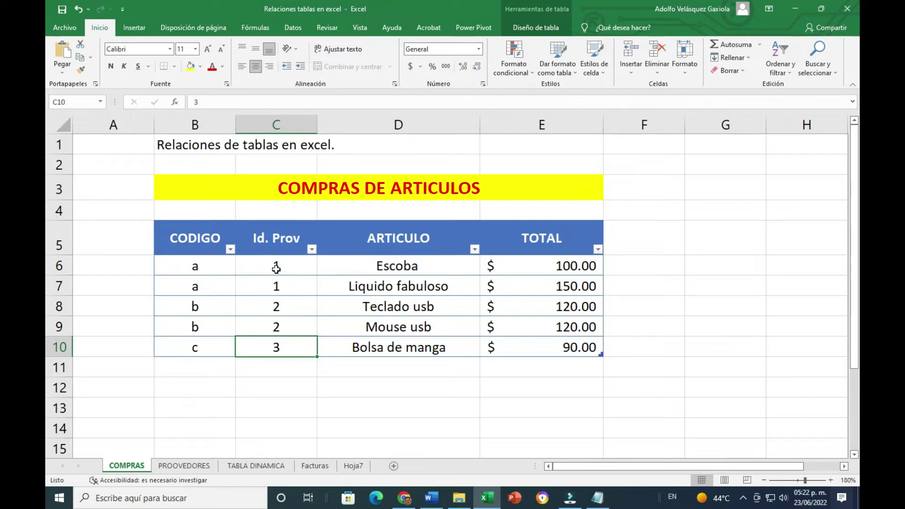
left_click(276, 267)
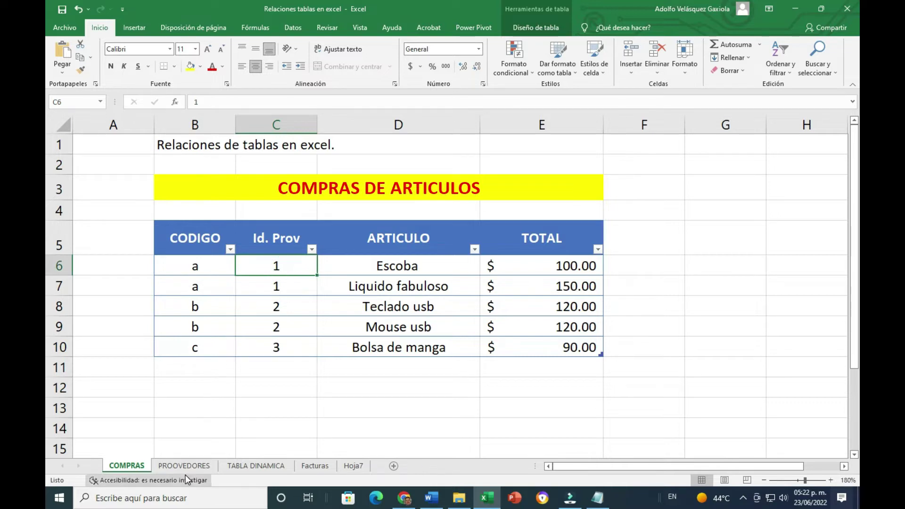
left_click(184, 467)
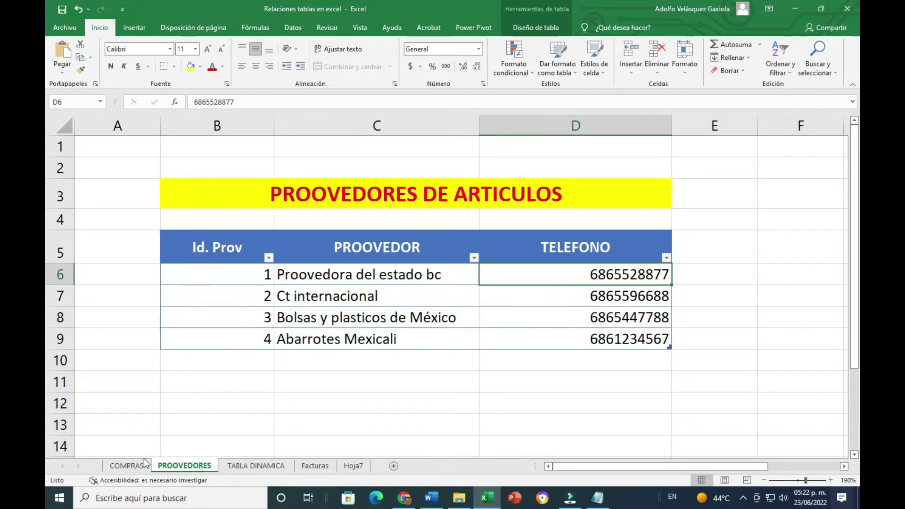
left_click(126, 465)
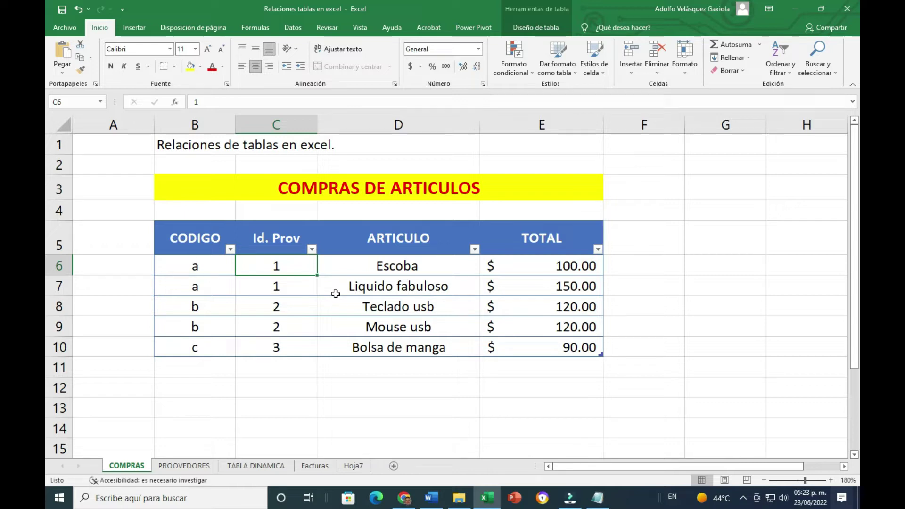
left_click(262, 465)
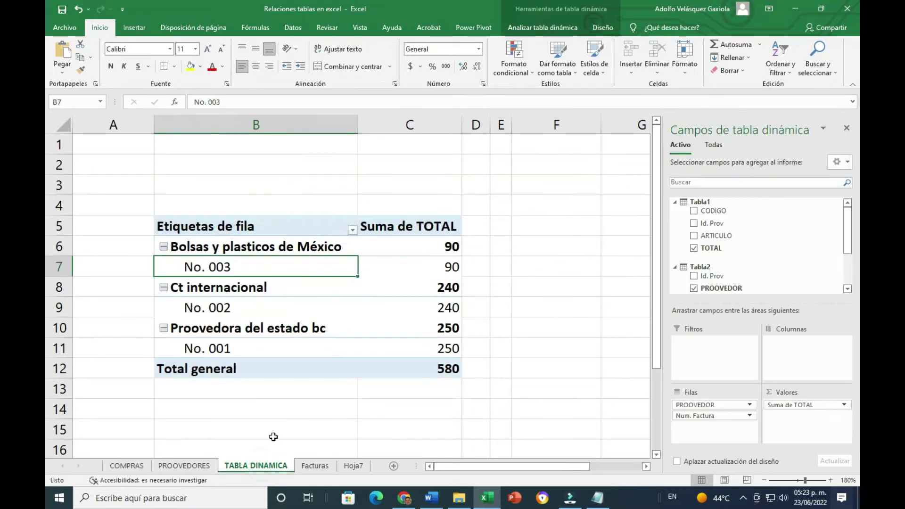
left_click(137, 465)
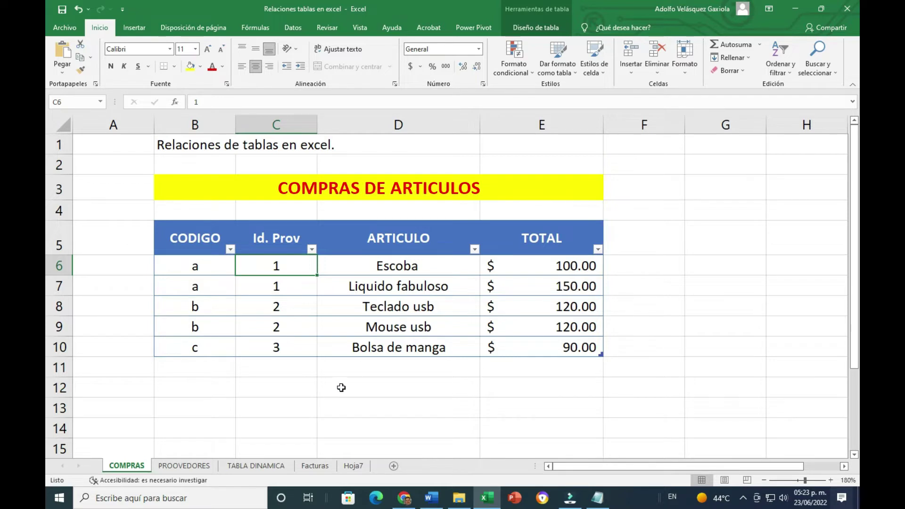
Add a new blank Hoja1 worksheet, zoom its grid in, and select cell B3.
left_click(394, 466)
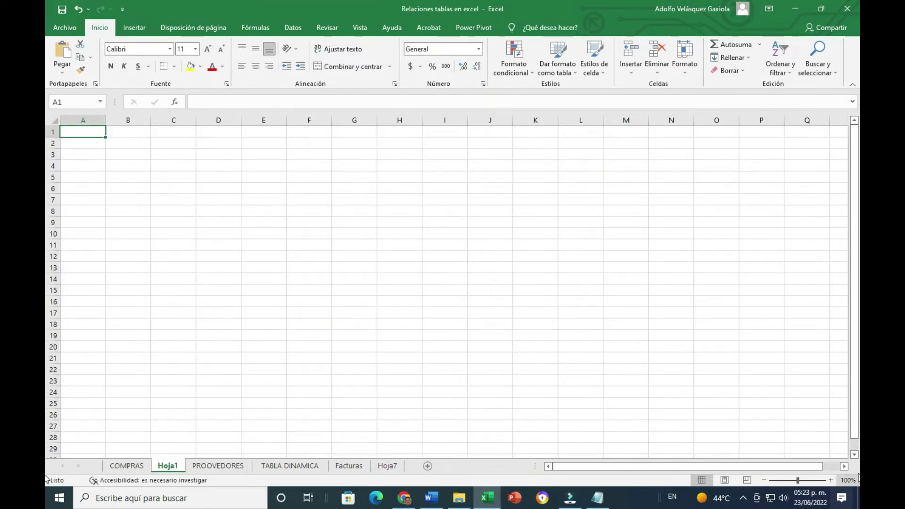
left_click(830, 480)
left_click(829, 480)
left_click(829, 479)
left_click(829, 480)
left_click(829, 480)
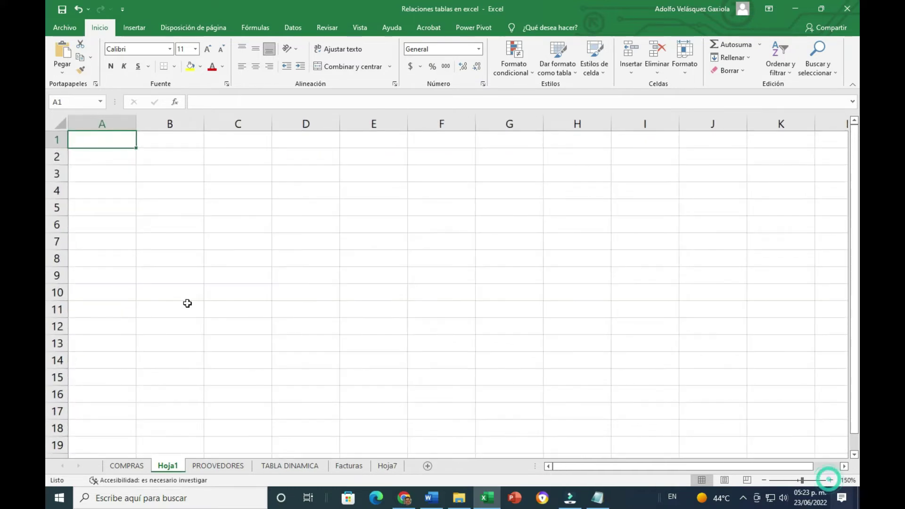
left_click(157, 178)
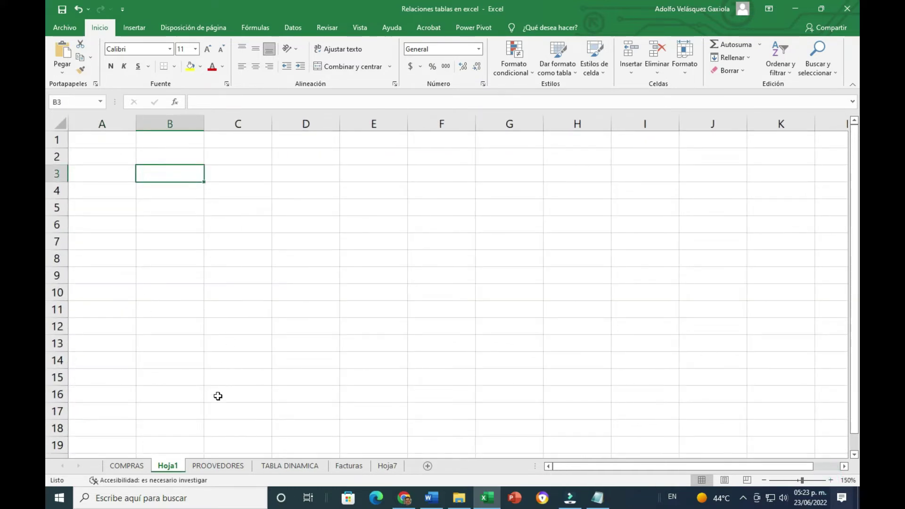
Flip back and forth between the COMPRAS, PROOVEDORES and Hoja1 sheets.
left_click(126, 466)
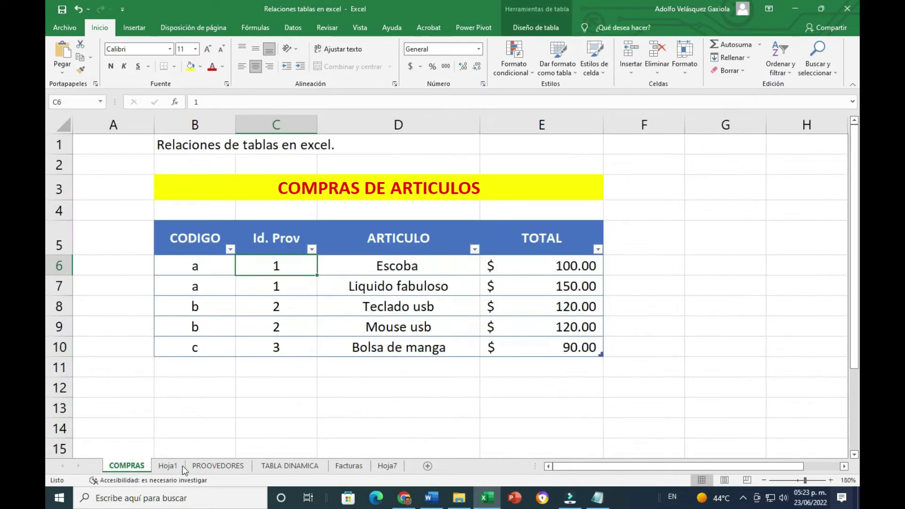
left_click(217, 465)
left_click(126, 465)
left_click(208, 465)
left_click(126, 465)
left_click(167, 466)
left_click(207, 465)
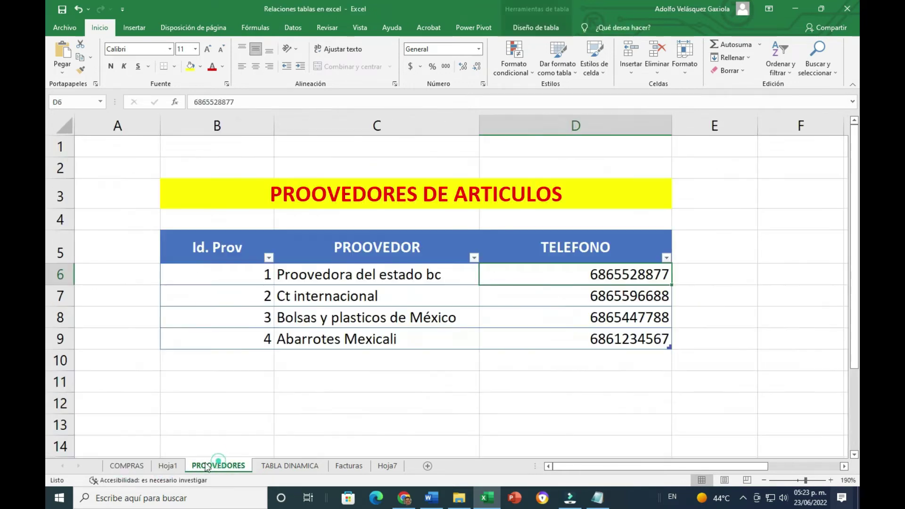
left_click(126, 465)
left_click(219, 465)
left_click(126, 465)
Drag the Hoja1 tab to sit after PROOVEDORES, then return to COMPRAS.
left_click(221, 465)
left_click_drag(162, 466, 249, 467)
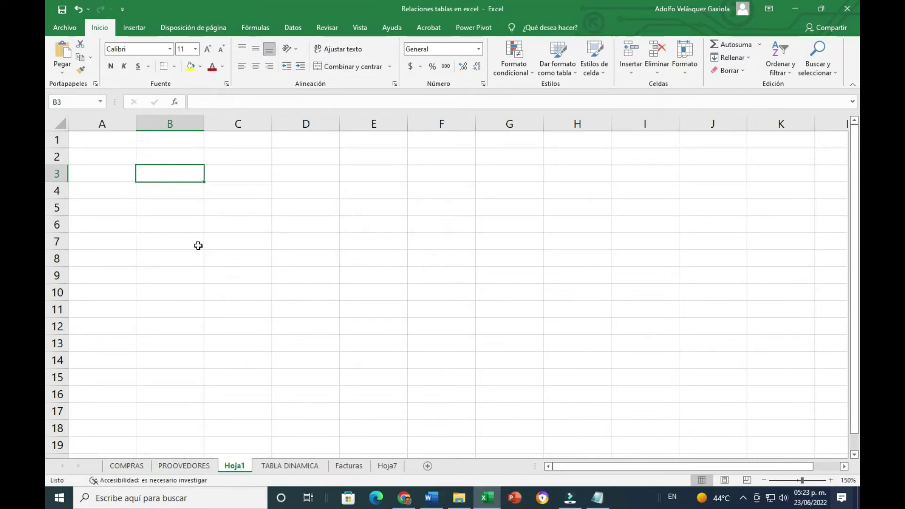
left_click(124, 466)
Return to the COMPRAS sheet by way of PROOVEDORES and open the Datos ribbon.
left_click(189, 466)
left_click(127, 465)
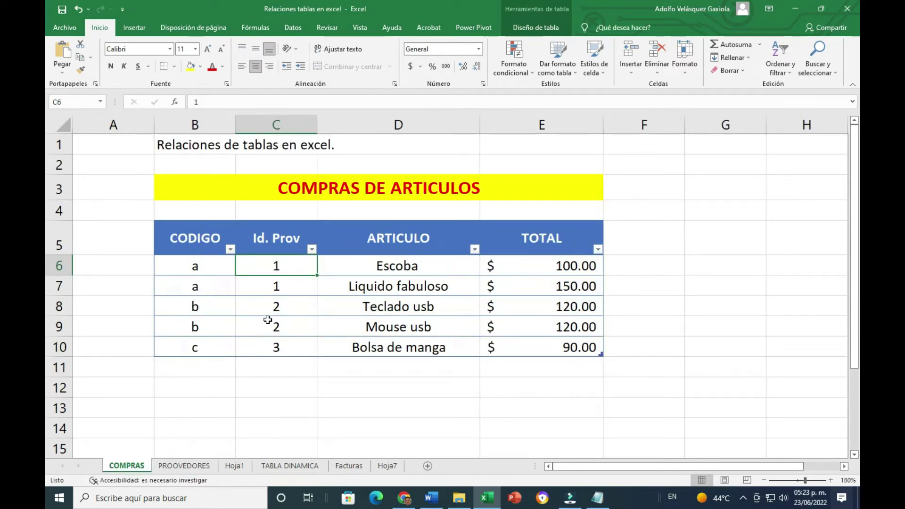
left_click(292, 28)
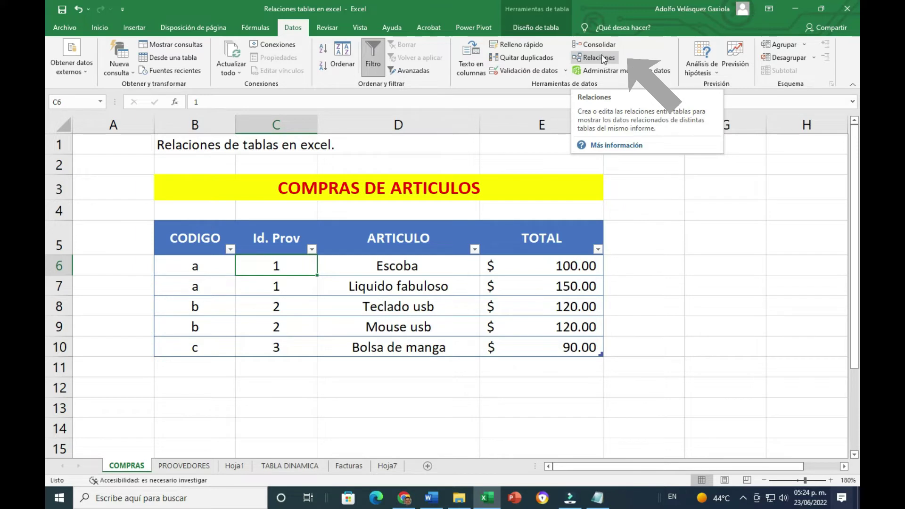
In Relaciones, delete the CODIGO, Id vendedor and Id. Prov relationships, confirming each.
left_click(614, 58)
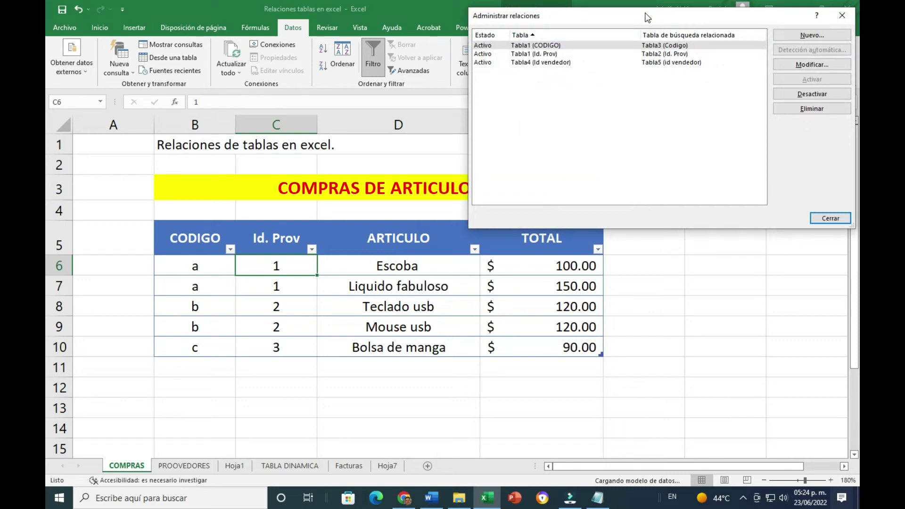
left_click_drag(644, 16, 577, 70)
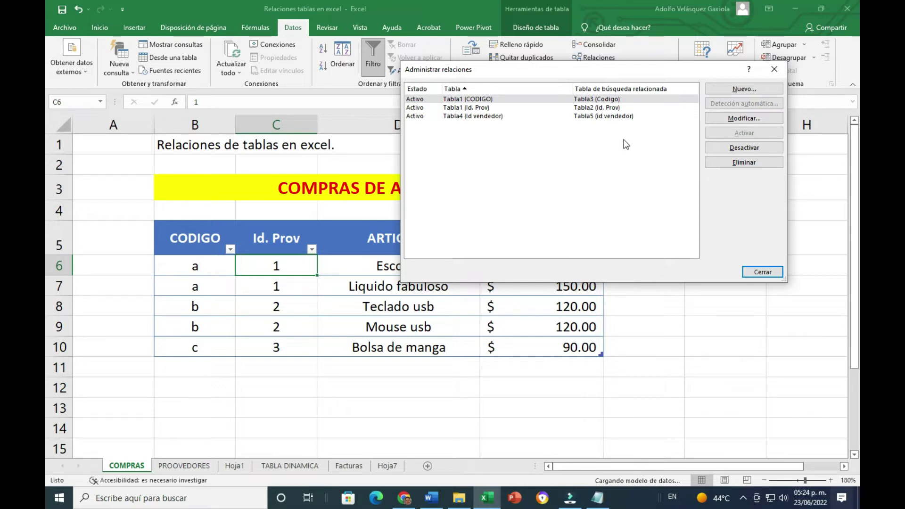
left_click(742, 163)
left_click(440, 282)
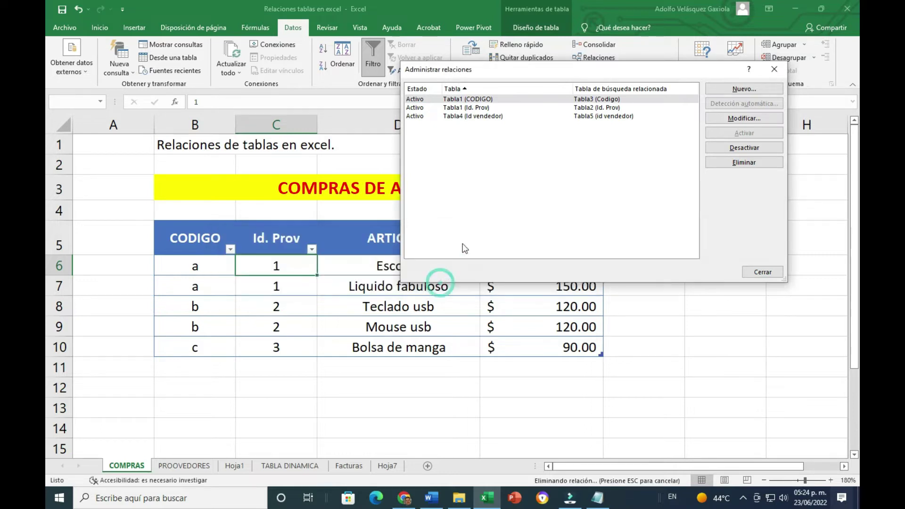
left_click(470, 108)
left_click(754, 166)
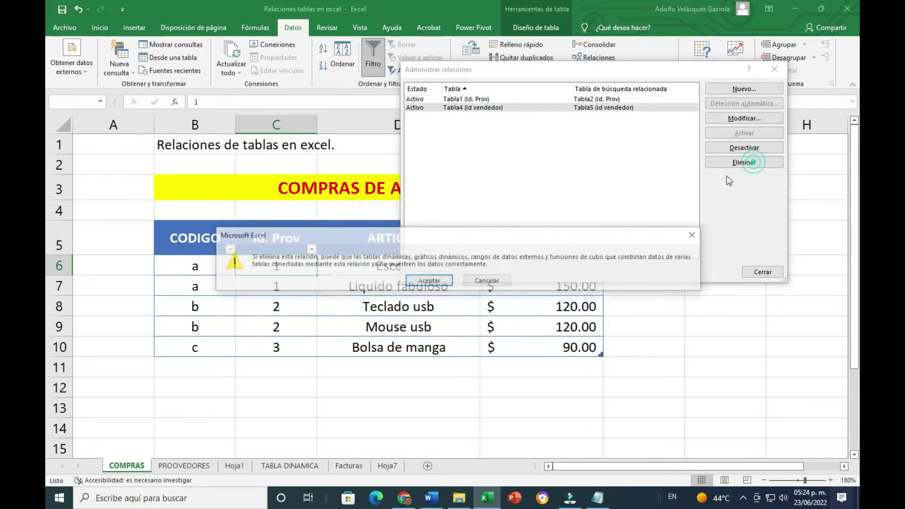
left_click(478, 279)
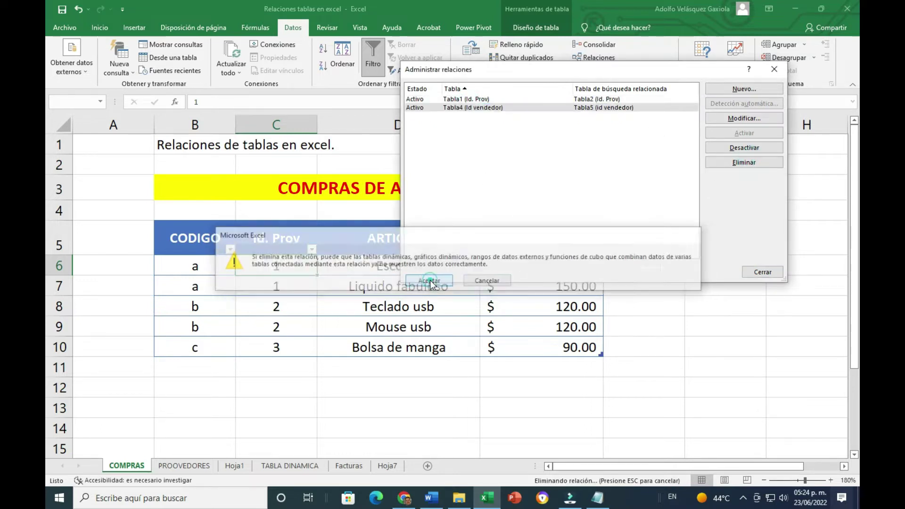
left_click(490, 99)
left_click(740, 162)
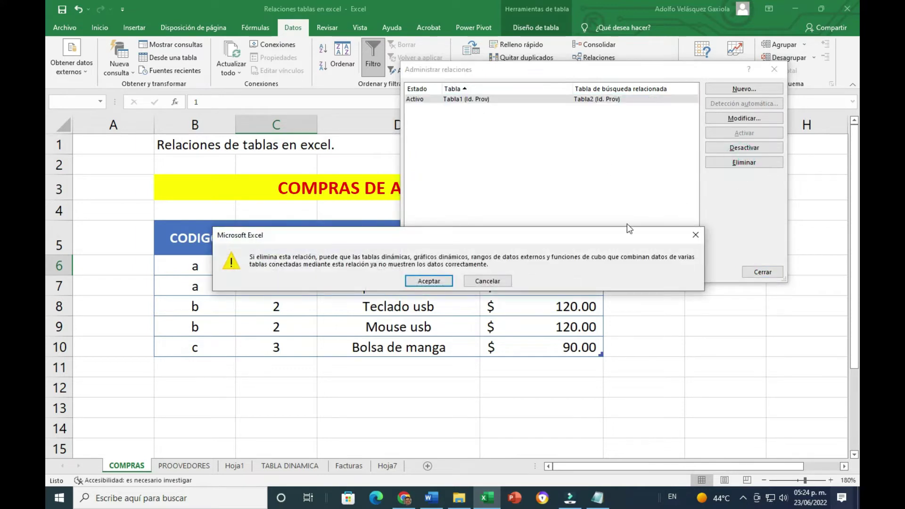
left_click(442, 285)
mouse_move(545, 71)
left_mouse_down()
mouse_move(528, 220)
mouse_move(506, 163)
left_mouse_up()
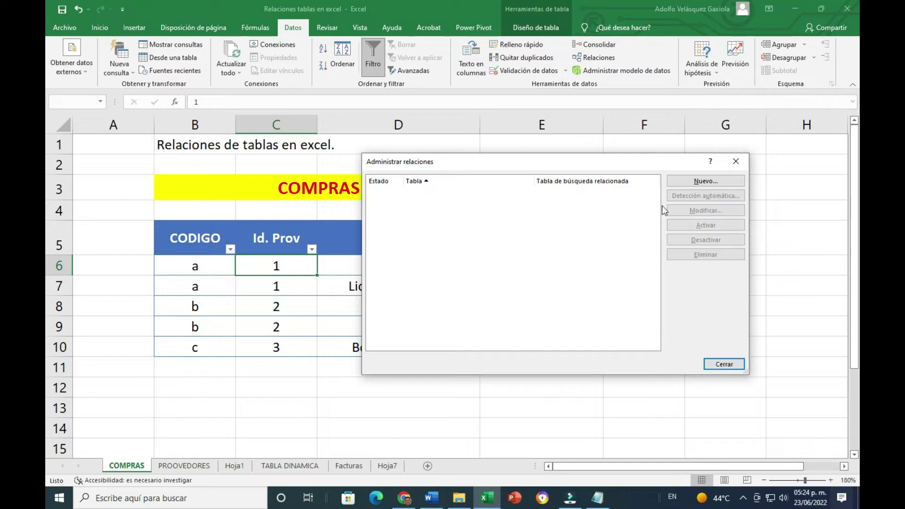
Create a new relationship from Tabla1 Id. Prov to related table Tabla2 Id. Prov.
left_click(705, 182)
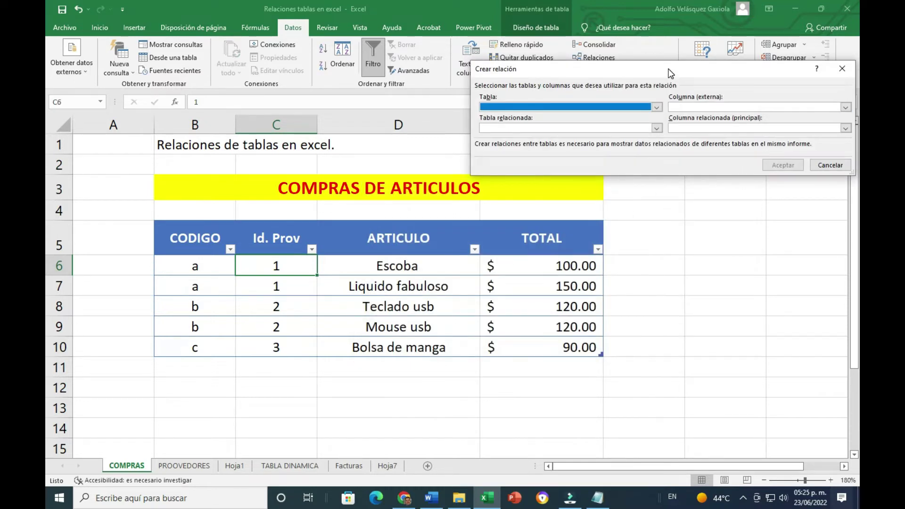
left_click_drag(671, 69, 537, 121)
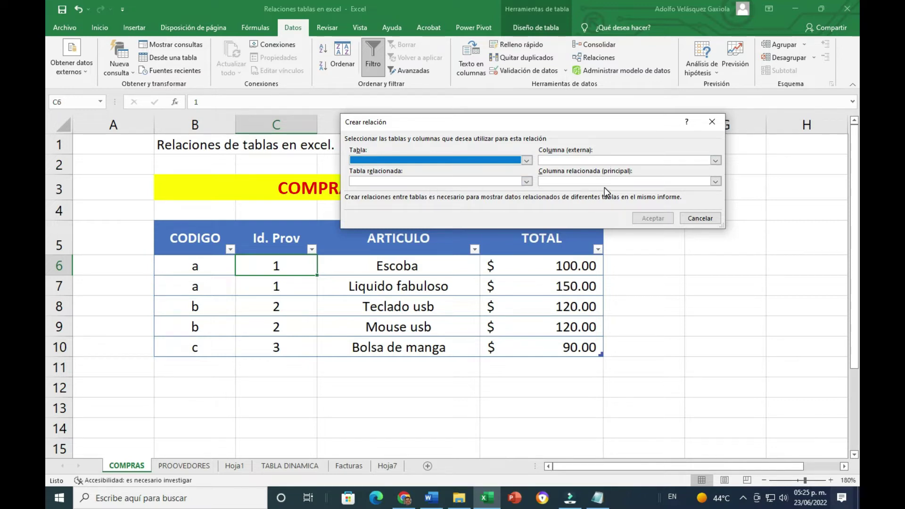
left_click(526, 161)
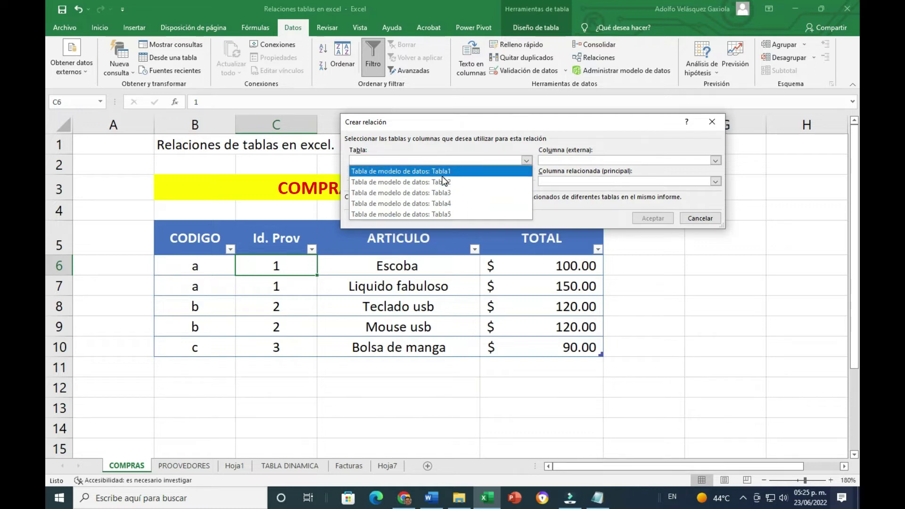
left_click(425, 171)
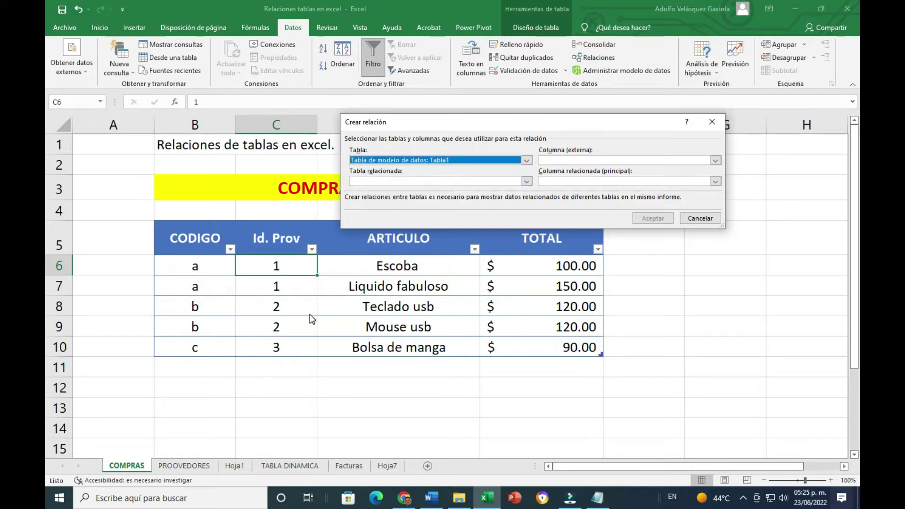
left_click(712, 160)
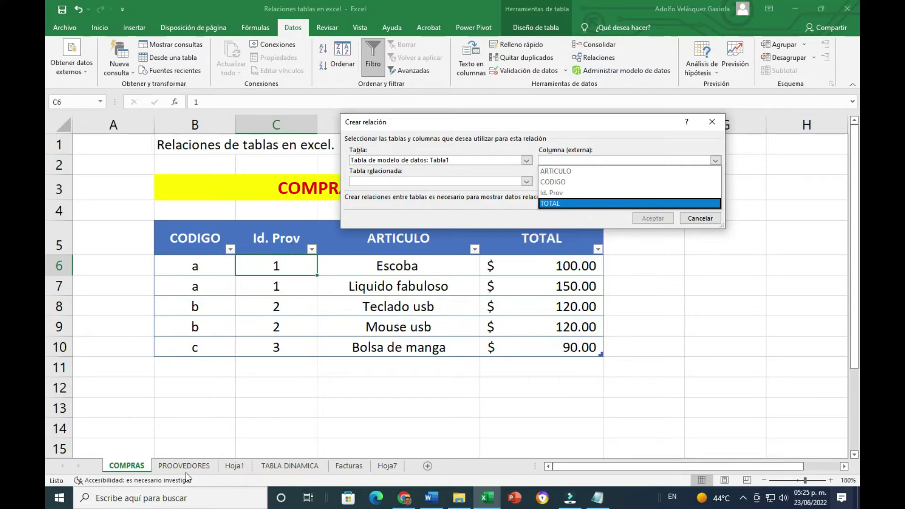
left_click(561, 195)
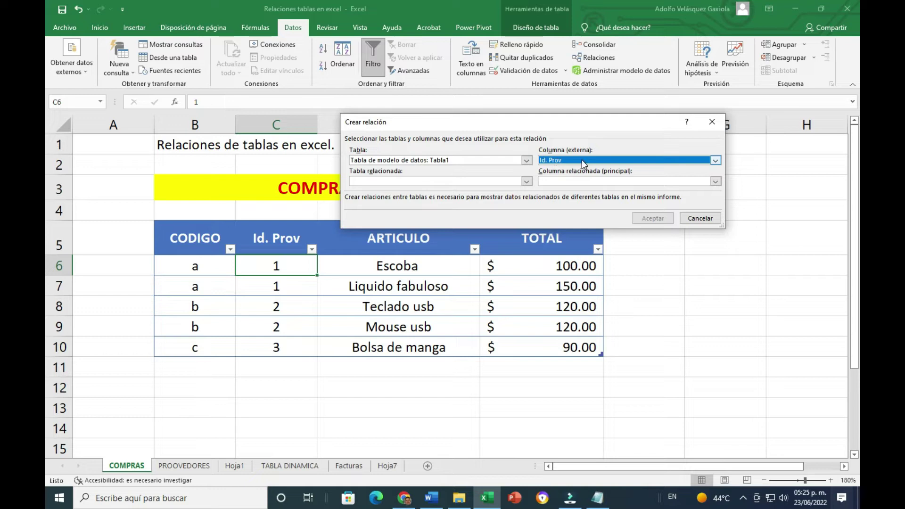
left_click(526, 182)
left_click(455, 203)
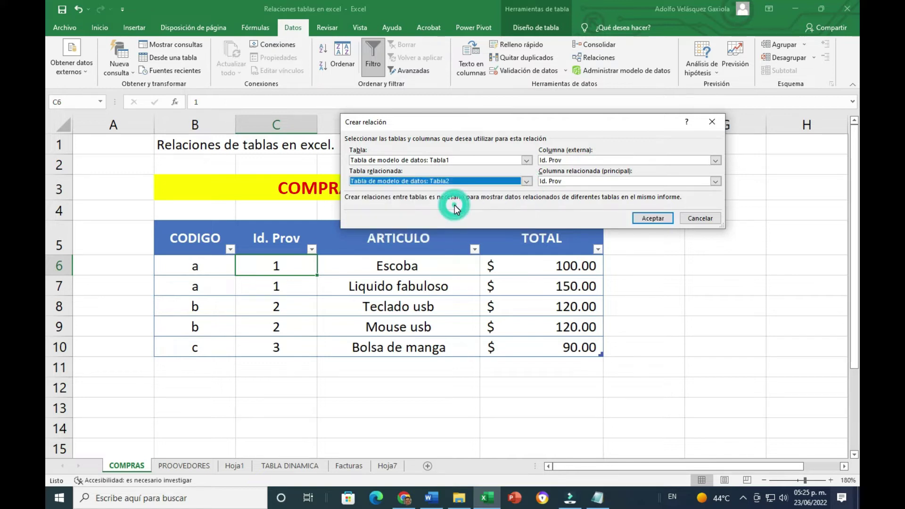
left_click(714, 181)
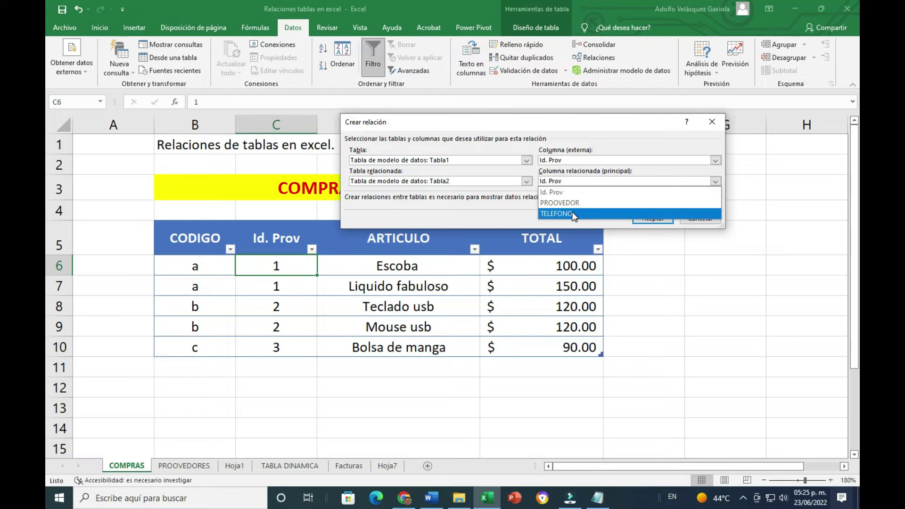
left_click(558, 192)
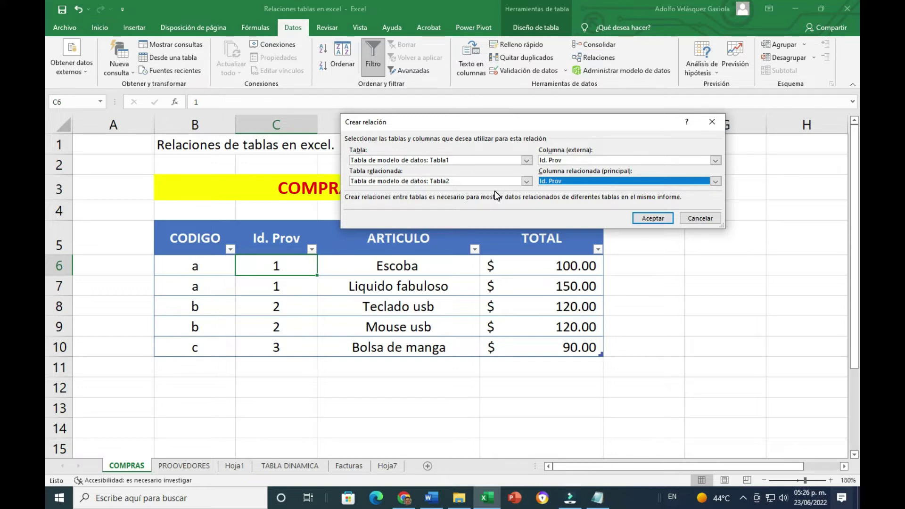
left_click(655, 218)
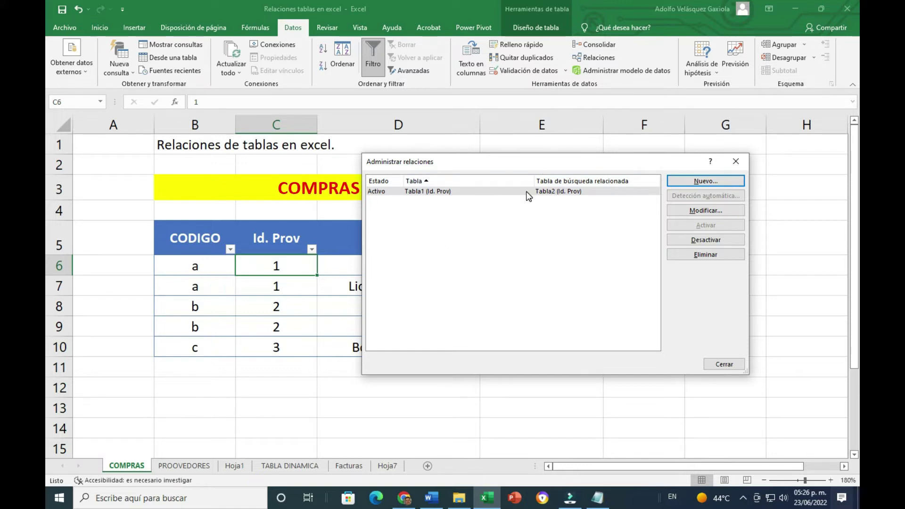
Close the relationships manager, compare COMPRAS and PROOVEDORES, then open the empty Hoja1 sheet.
left_click(724, 364)
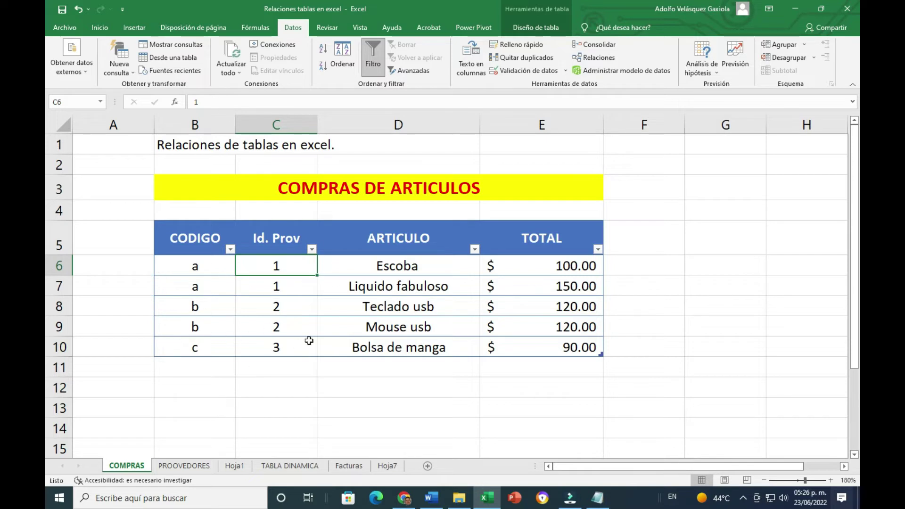
left_click(184, 465)
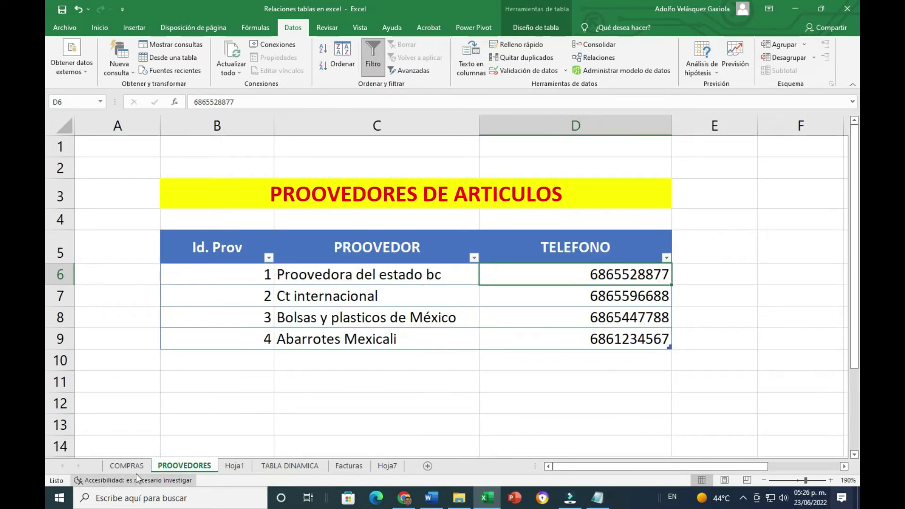
left_click(132, 466)
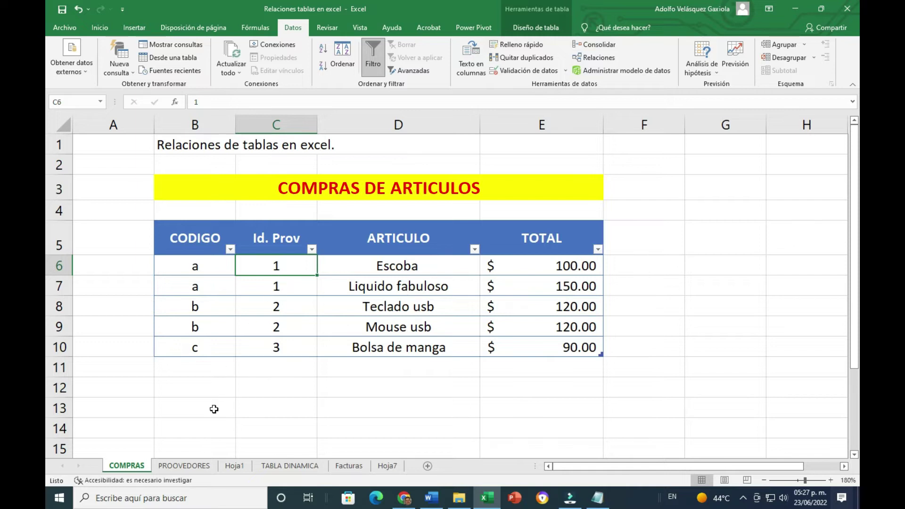
left_click(184, 466)
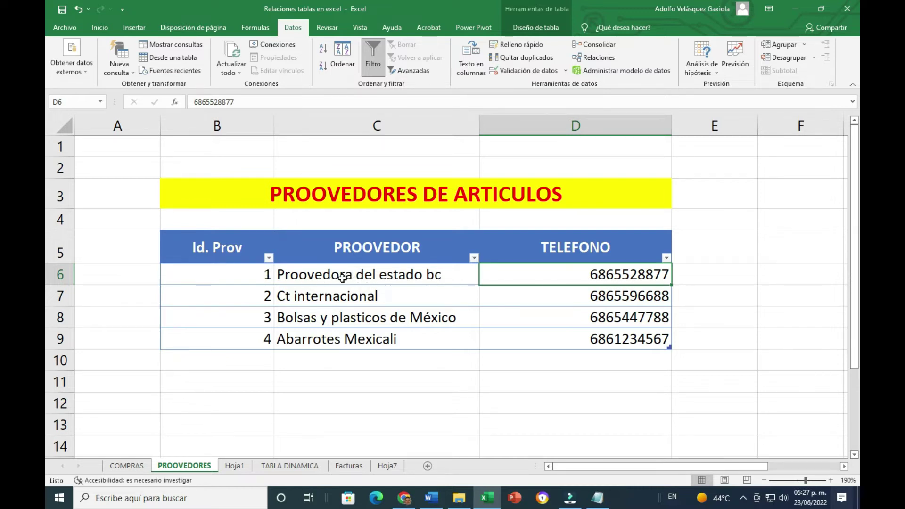
left_click(134, 465)
left_click(177, 464)
left_click(234, 466)
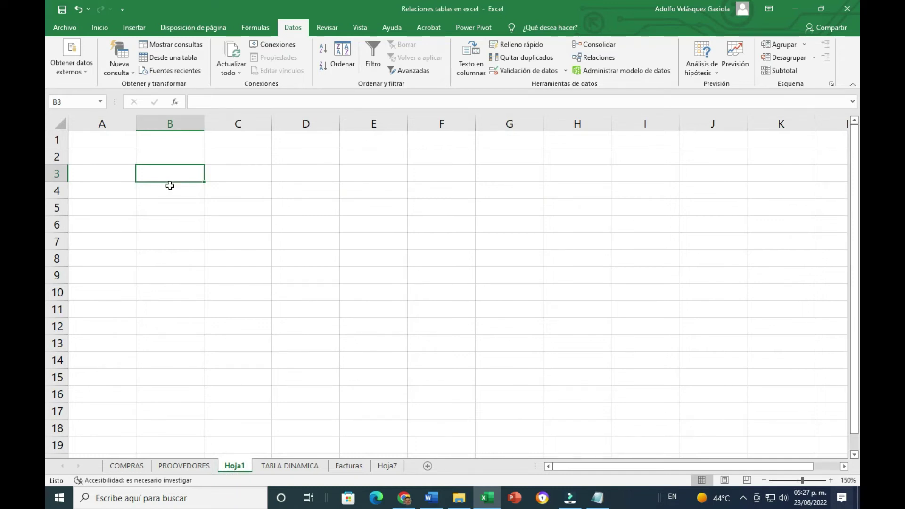
left_click(134, 31)
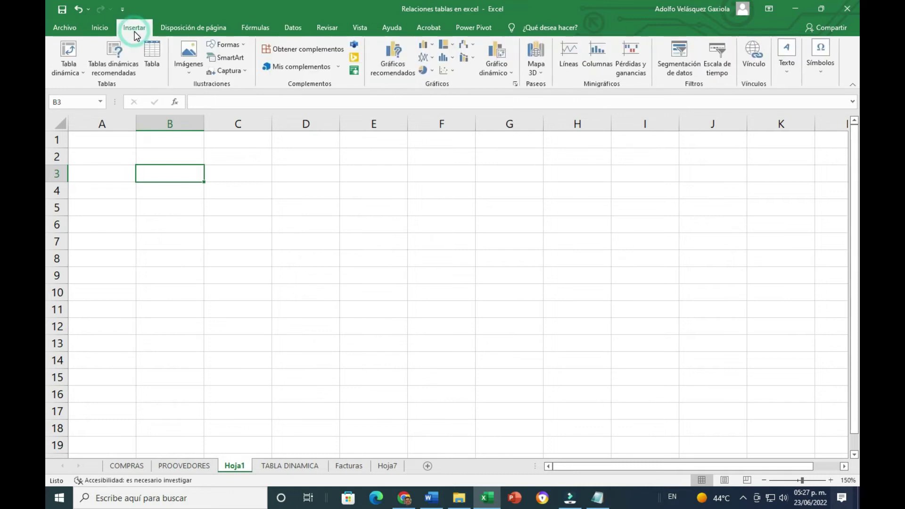
left_click(69, 69)
left_click(79, 53)
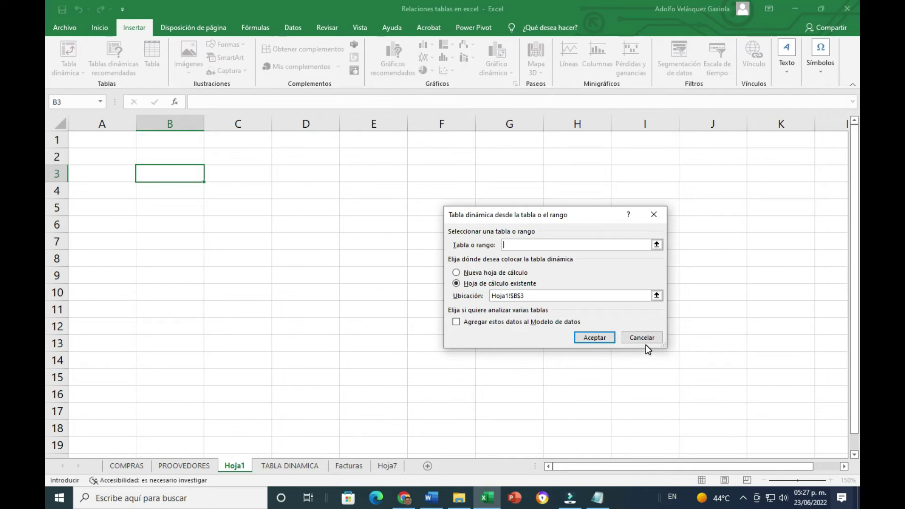
left_click(642, 337)
left_click(126, 465)
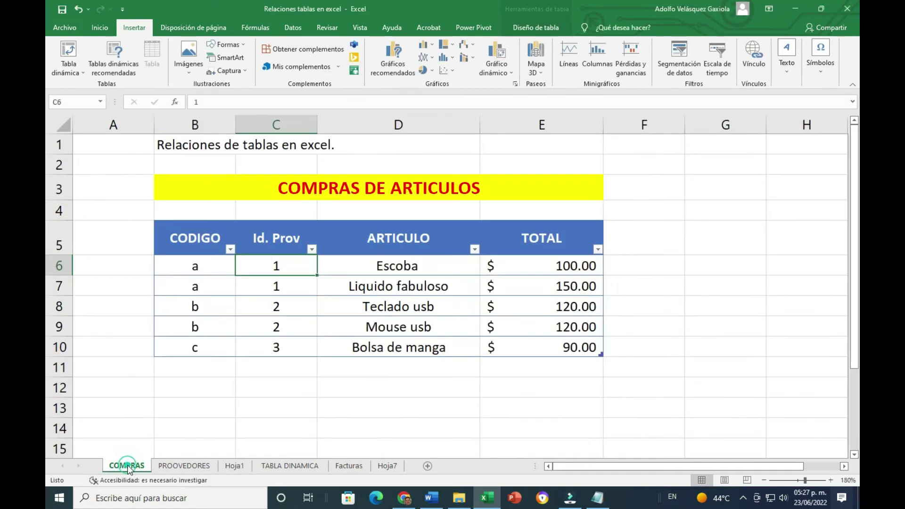
left_click_drag(188, 234, 555, 346)
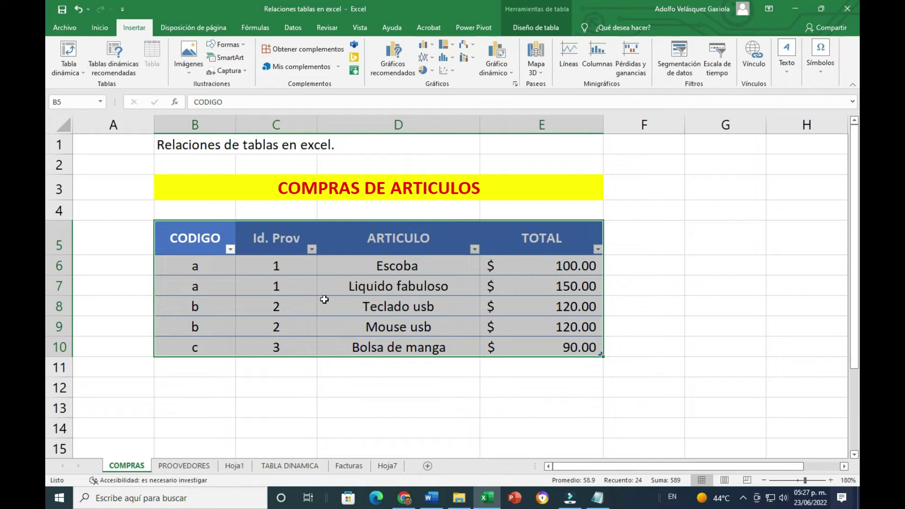
left_click(188, 465)
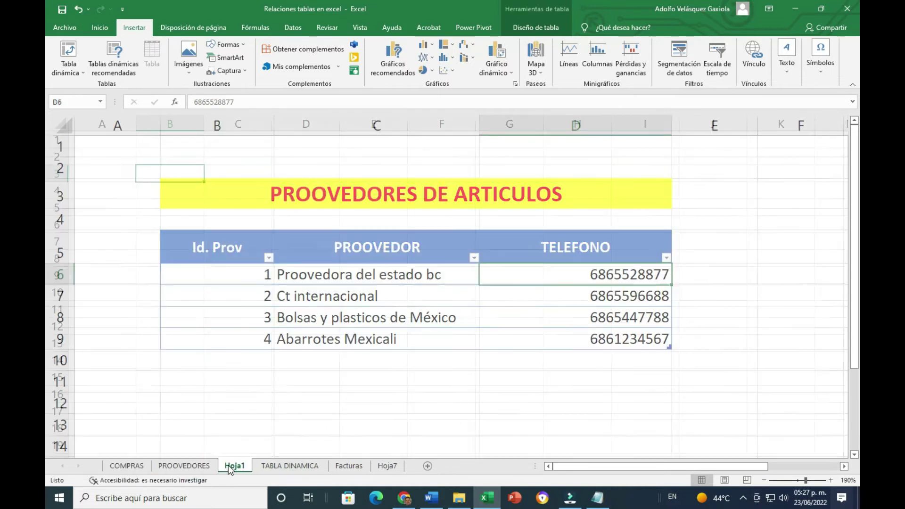
left_click(229, 465)
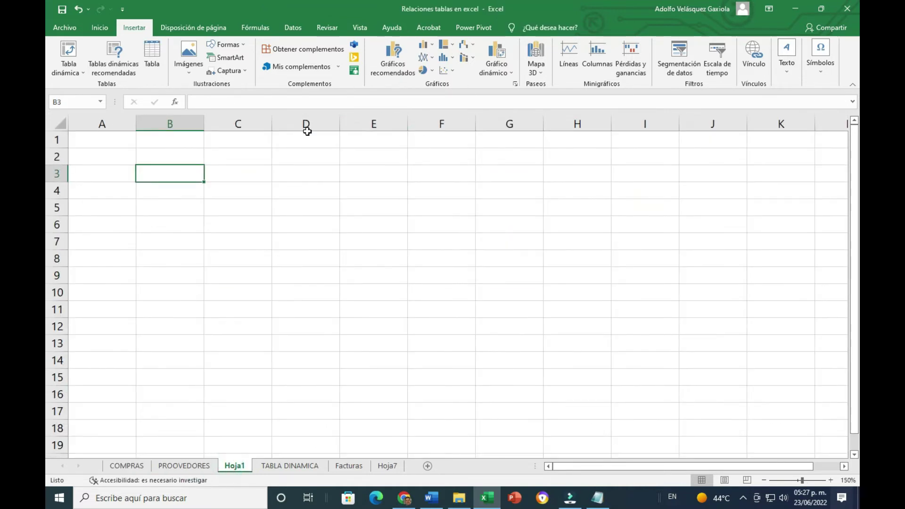
Check the relationship list under Datos > Relaciones, then close it.
left_click(293, 27)
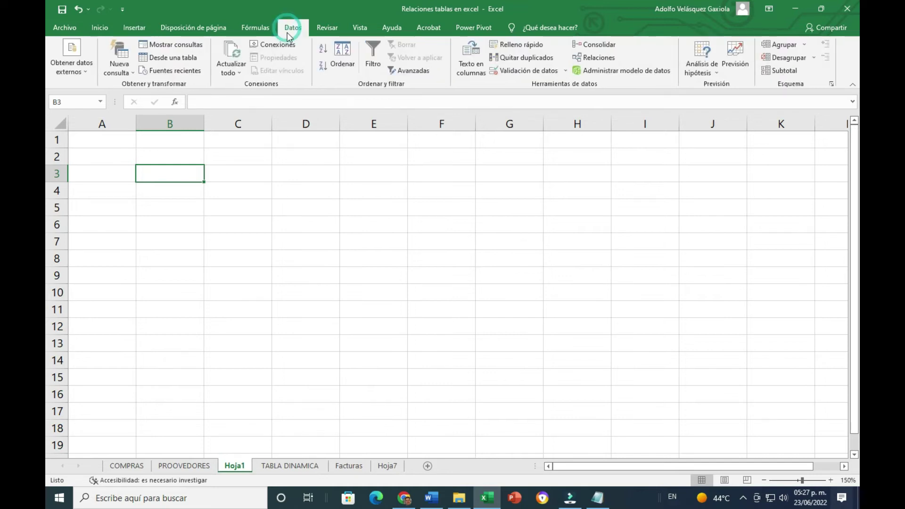
left_click(596, 59)
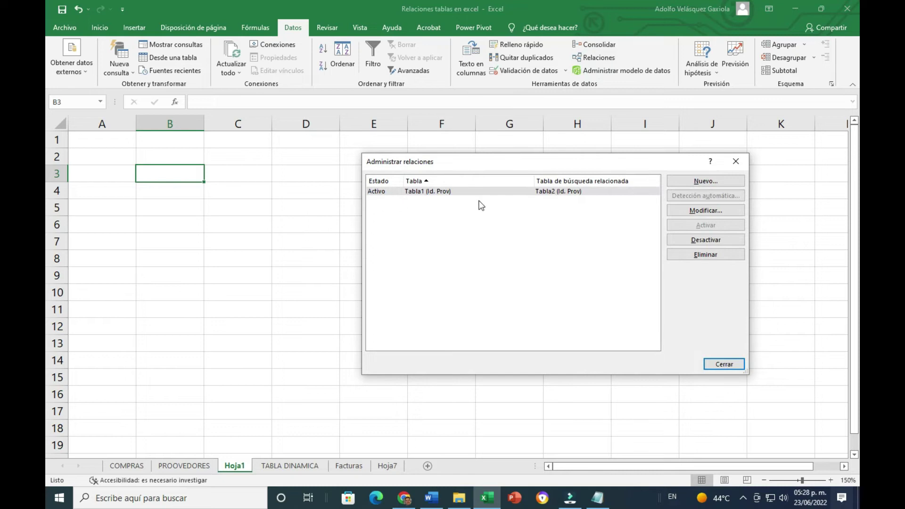
left_click(724, 364)
Delete the TABLA DINAMICA sheet, then look over Hoja1, COMPRAS and PROOVEDORES.
left_click(289, 467)
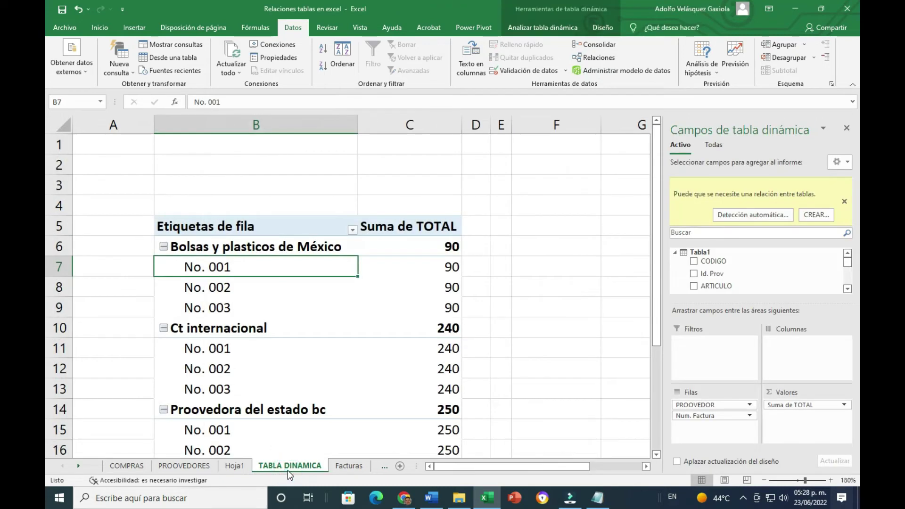
right_click(290, 463)
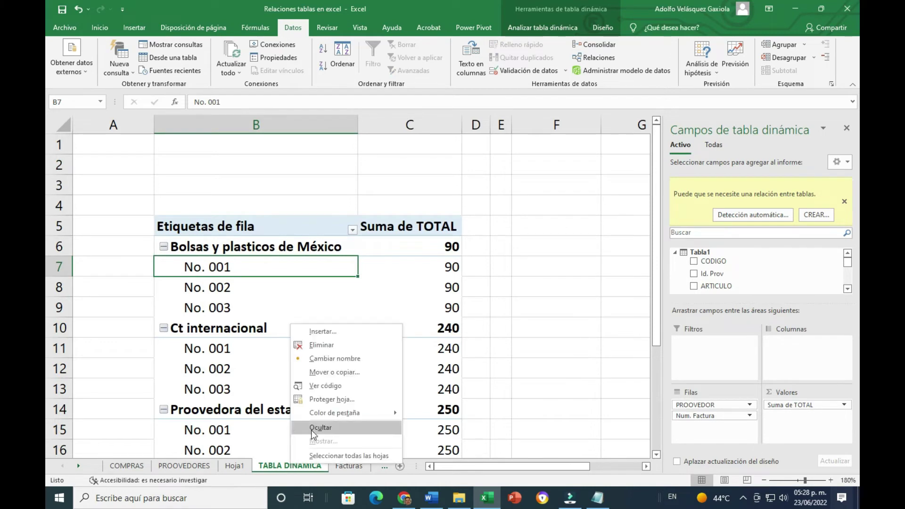
left_click(324, 346)
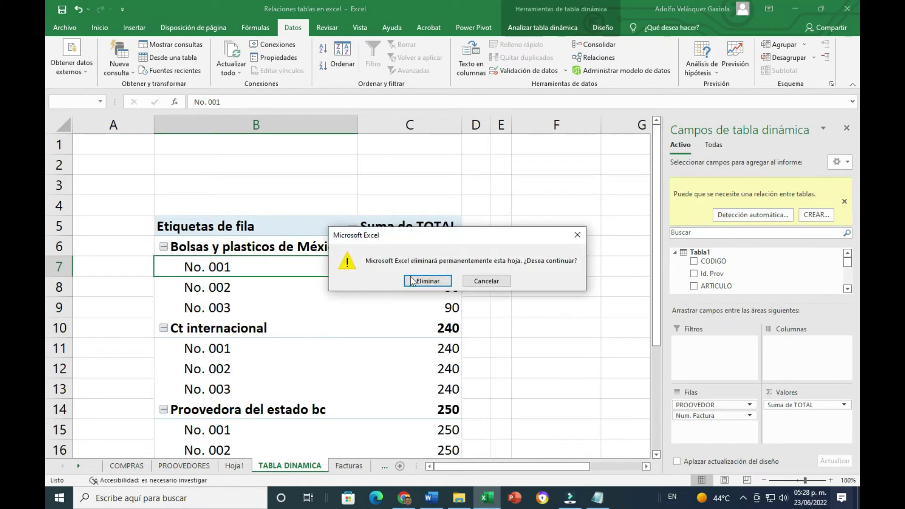
left_click(418, 278)
left_click(234, 466)
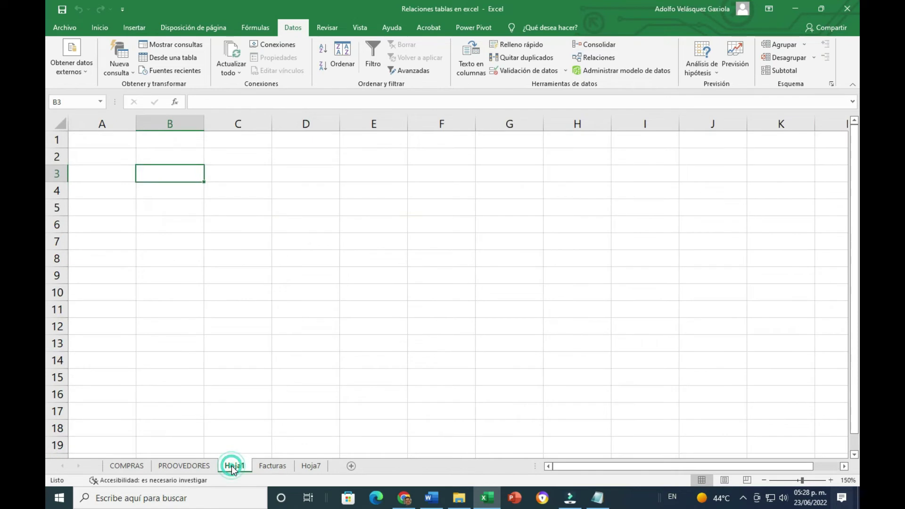
left_click(138, 465)
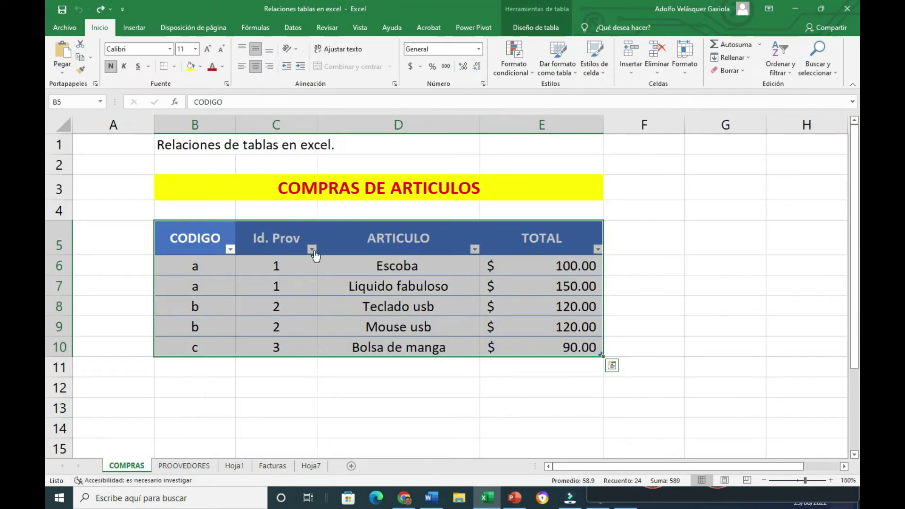
left_click(184, 465)
left_click(139, 465)
On PROOVEDORES, check the supplier Id. Prov values 1, 2 and 3.
left_click(184, 466)
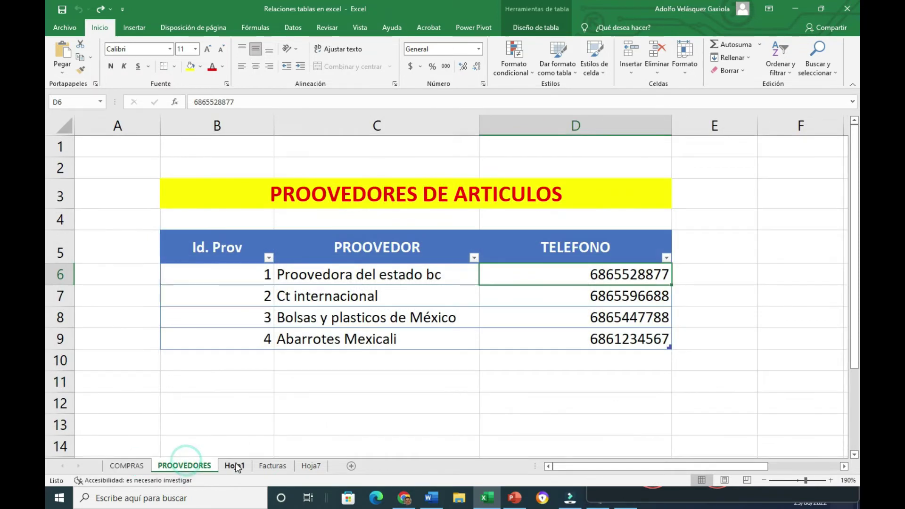
left_click(234, 465)
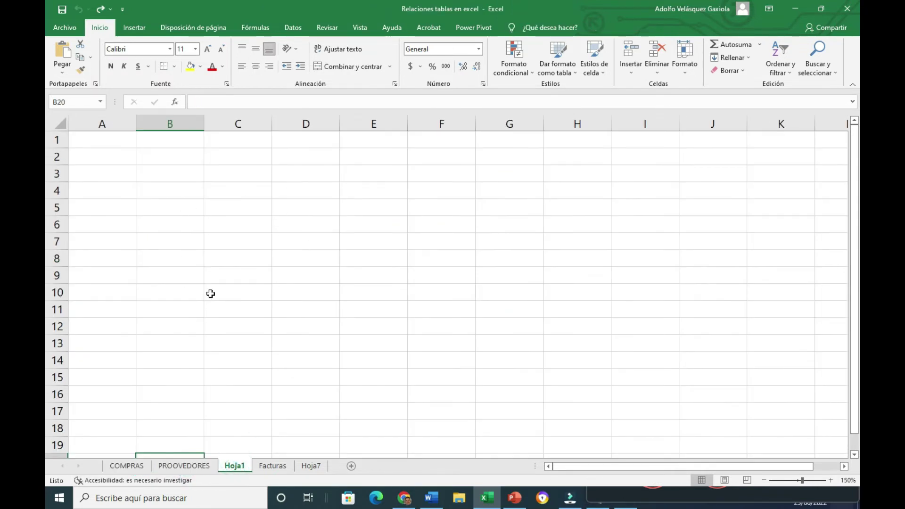
left_click(129, 466)
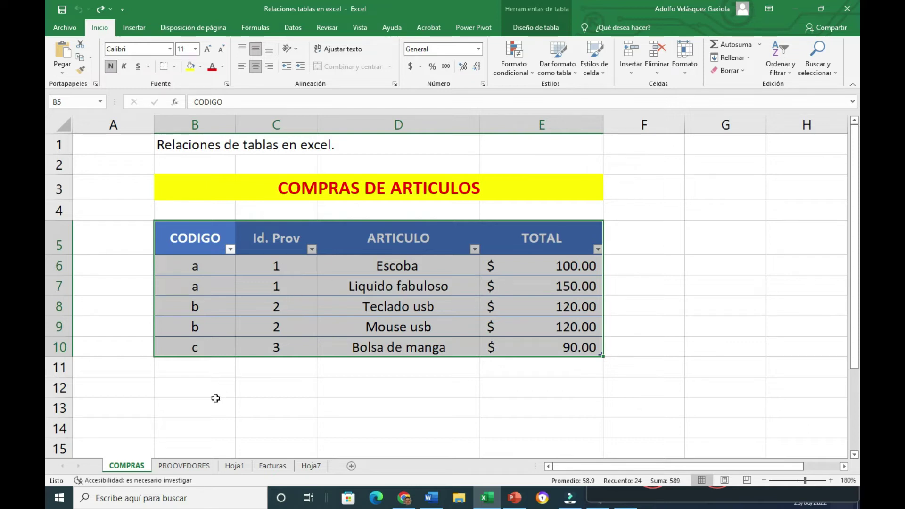
left_click(184, 465)
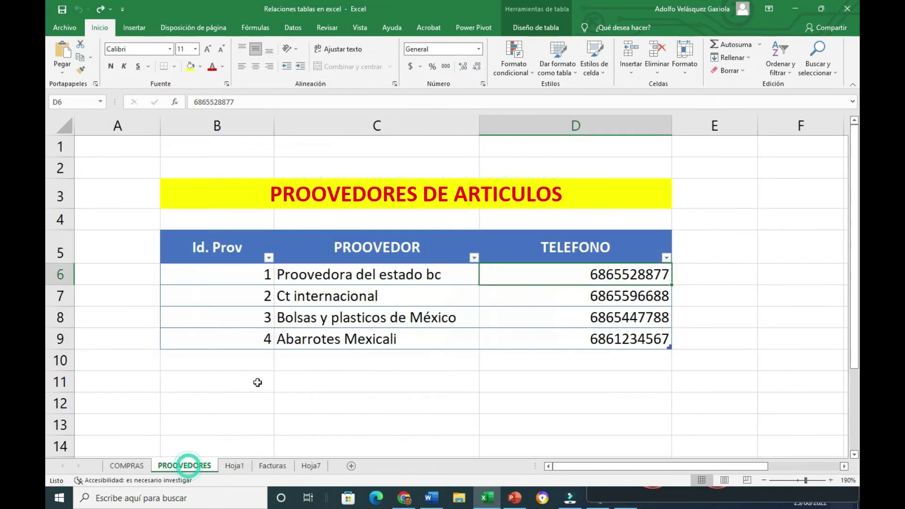
left_click(248, 270)
left_click(248, 301)
left_click(249, 324)
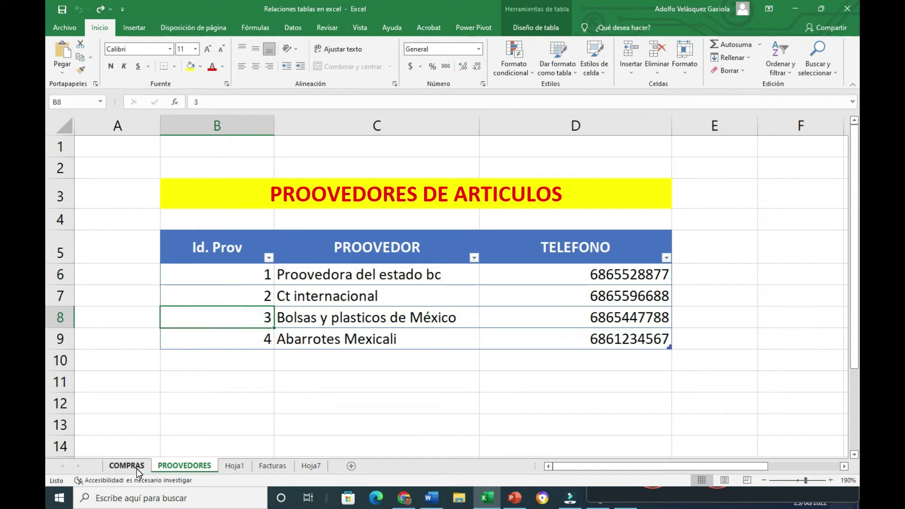
Check the first purchase's Id. Prov on COMPRAS, then select cell B4 on Hoja1.
left_click(127, 465)
left_click(266, 272)
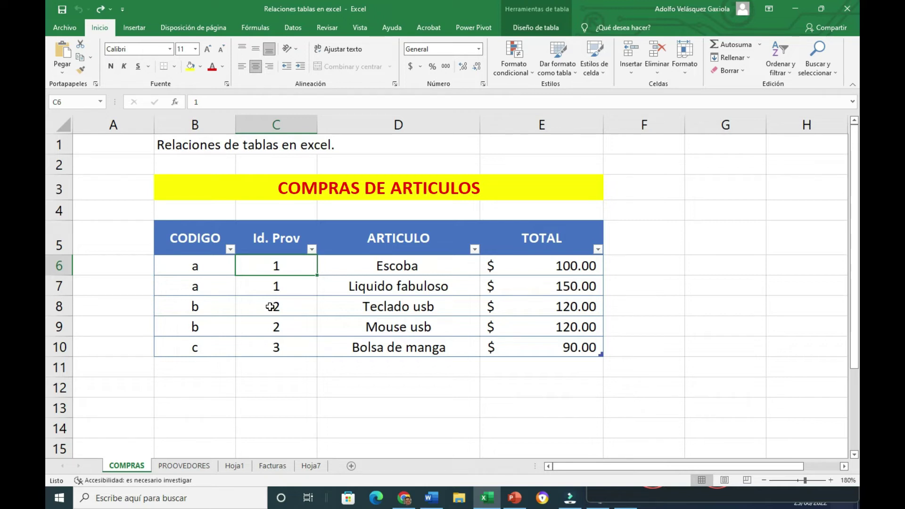
left_click(234, 465)
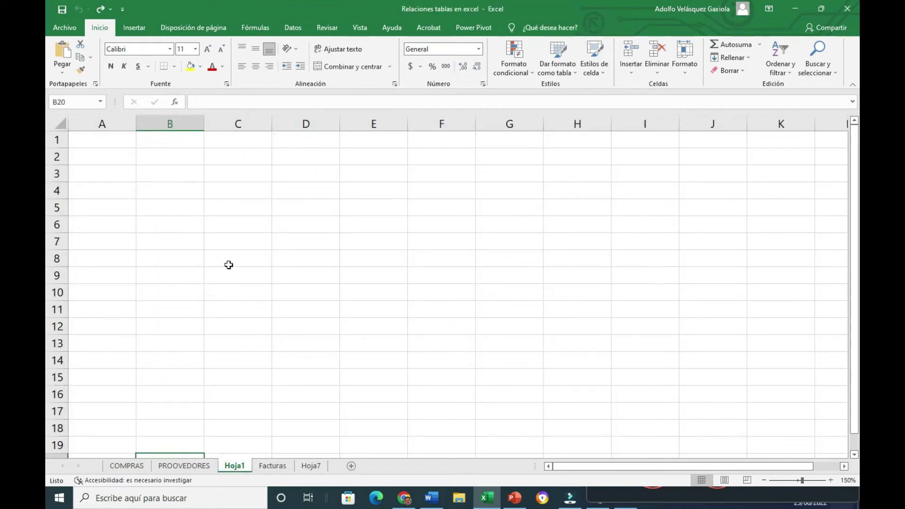
left_click(162, 193)
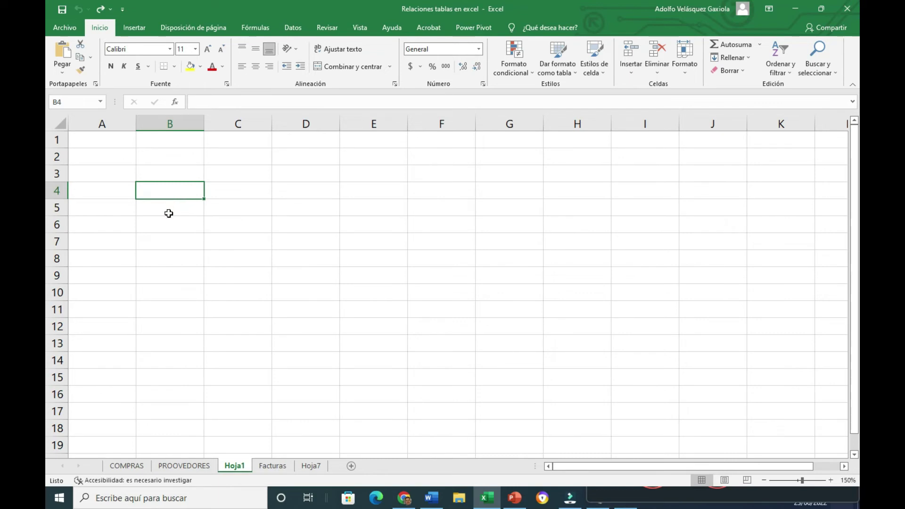
Insert a PivotTable from the Data Model into the existing worksheet at Hoja1!$B$4.
left_click(132, 26)
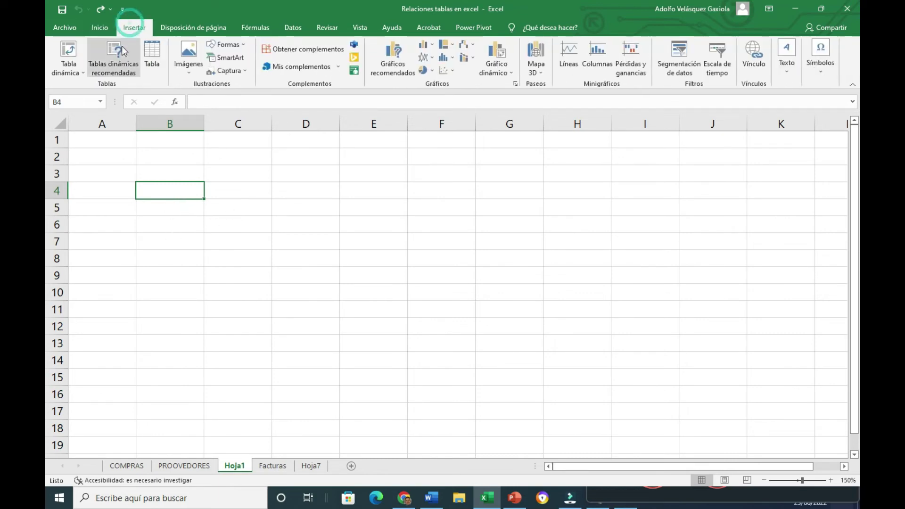
left_click(83, 72)
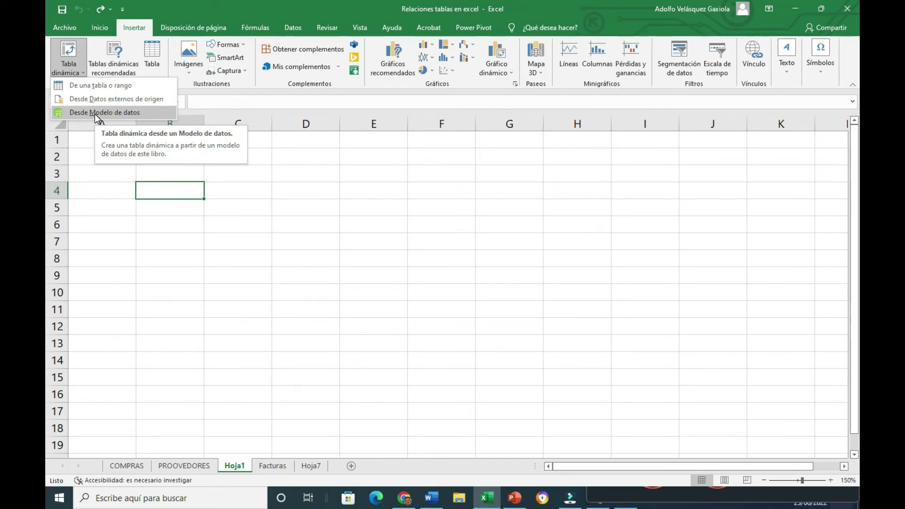
left_click(94, 114)
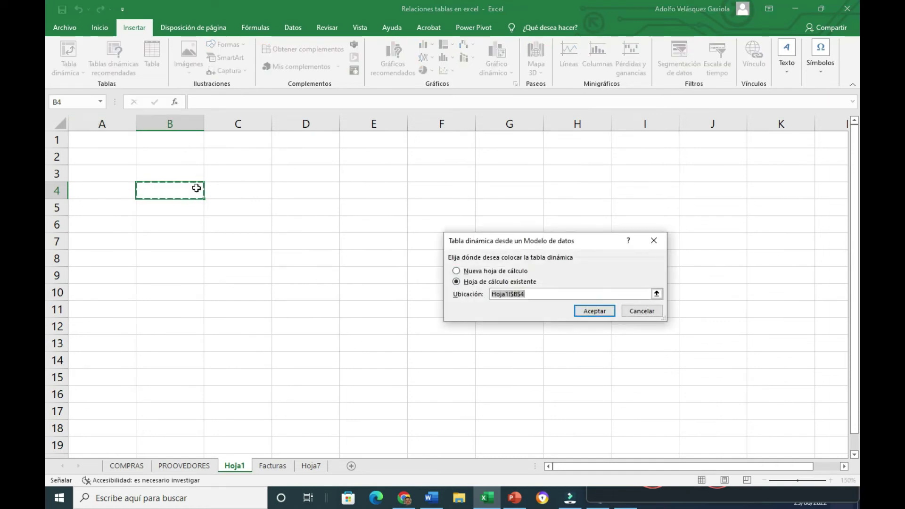
left_click(602, 314)
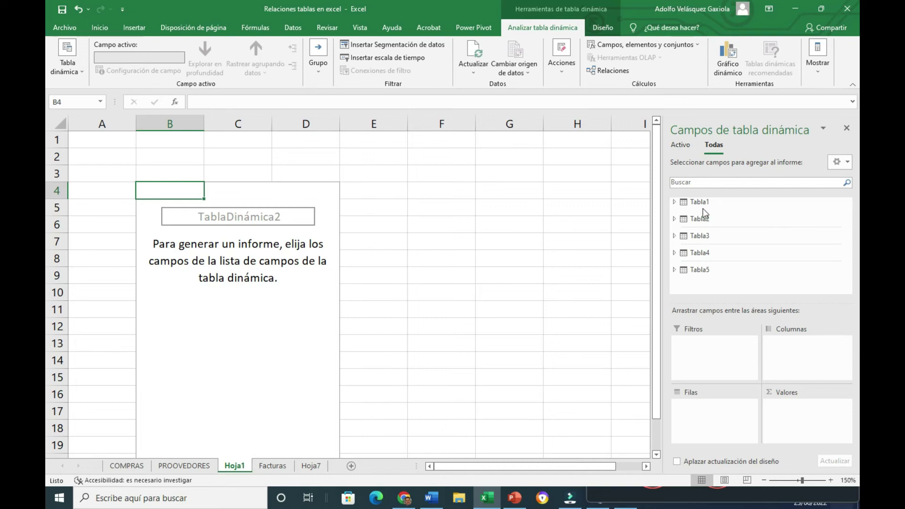
Expand Tabla1 and Tabla2 in the field list and put ARTICULO into Filas.
left_click(674, 206)
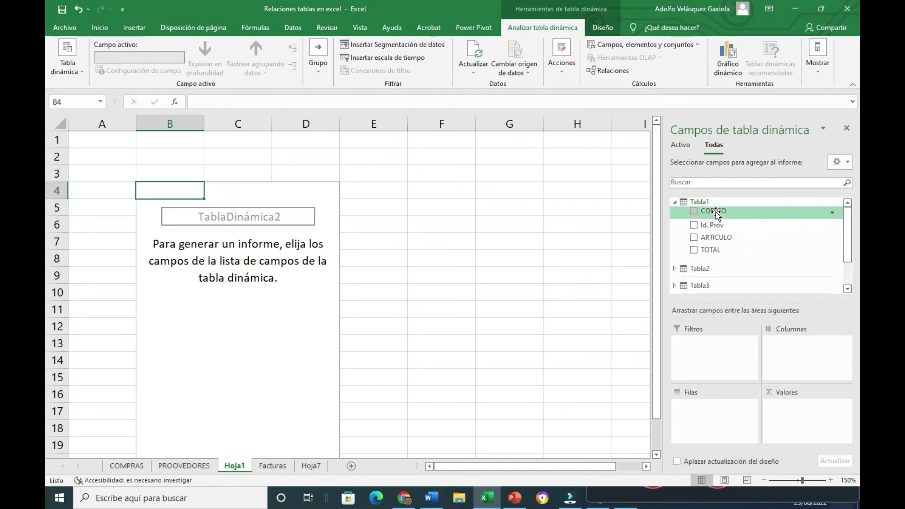
left_click(673, 267)
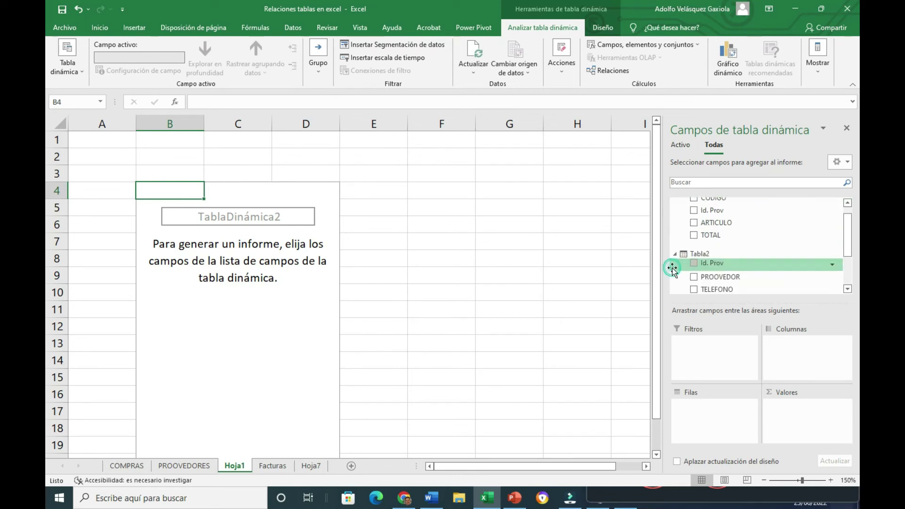
mouse_move(848, 238)
left_mouse_down()
mouse_move(850, 230)
mouse_move(853, 246)
mouse_move(846, 222)
left_mouse_up()
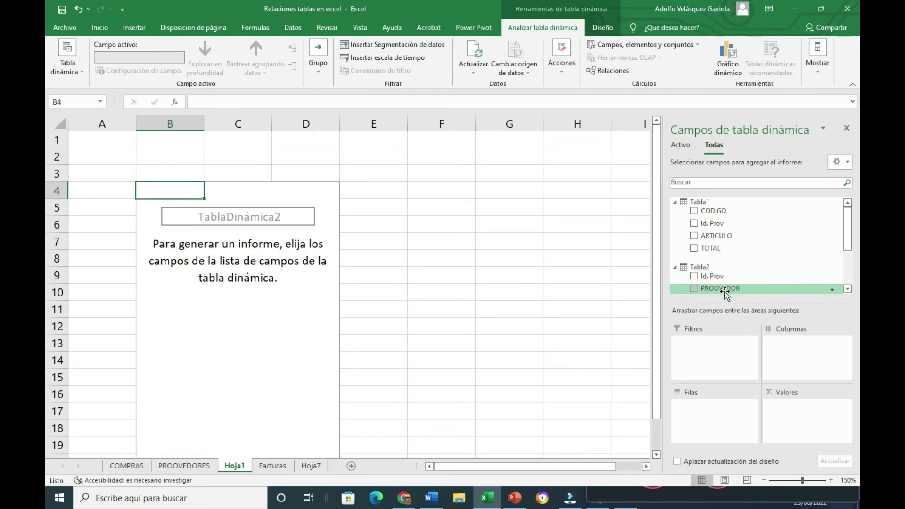
left_click_drag(716, 235, 704, 416)
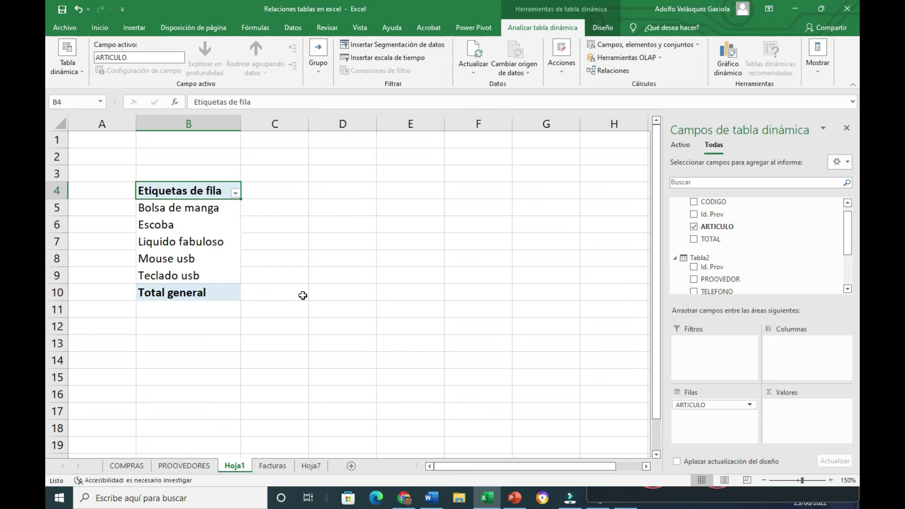
mouse_move(710, 248)
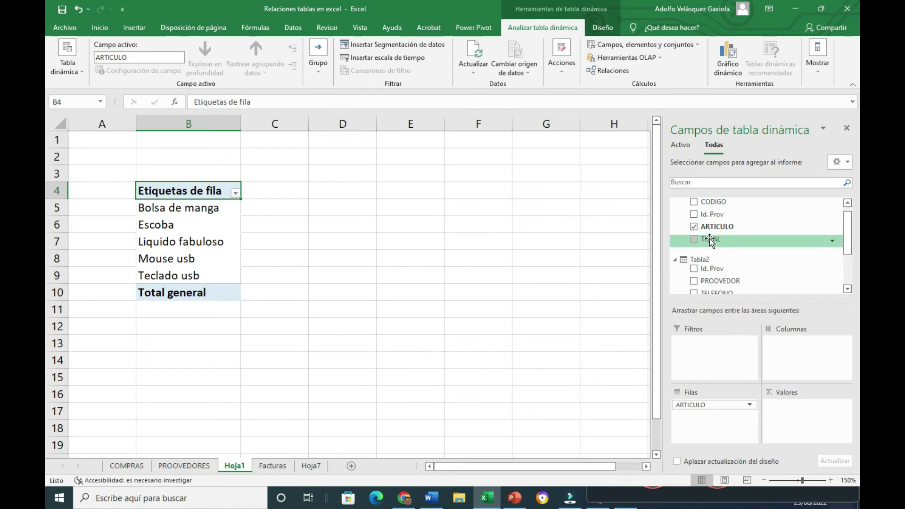
Put TOTAL in Valores and PROOVEDOR in Filas, then remove ARTICULO from the rows.
left_click_drag(709, 240, 796, 412)
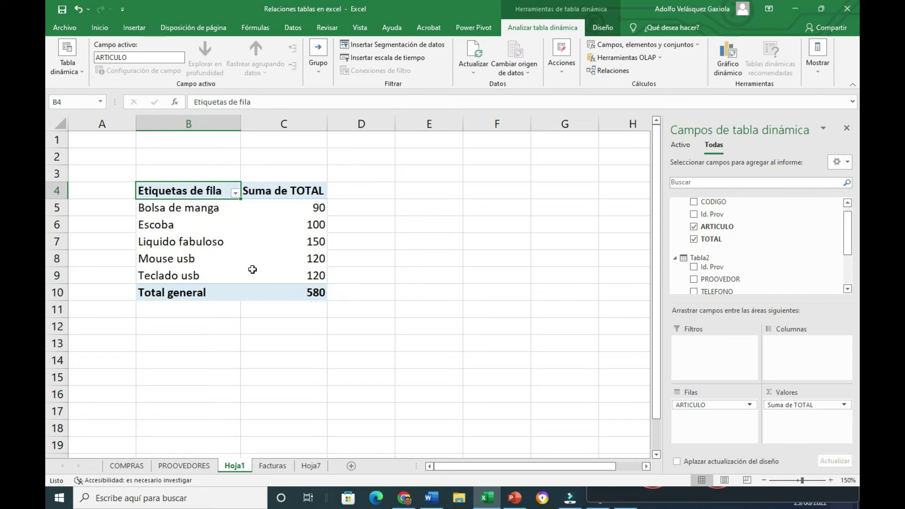
mouse_move(719, 280)
left_click_drag(716, 280, 703, 426)
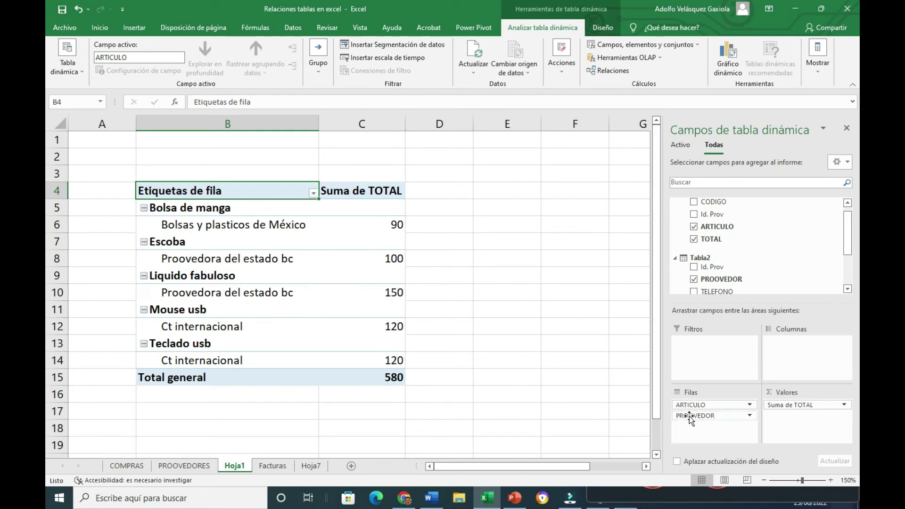
left_click_drag(690, 405, 709, 217)
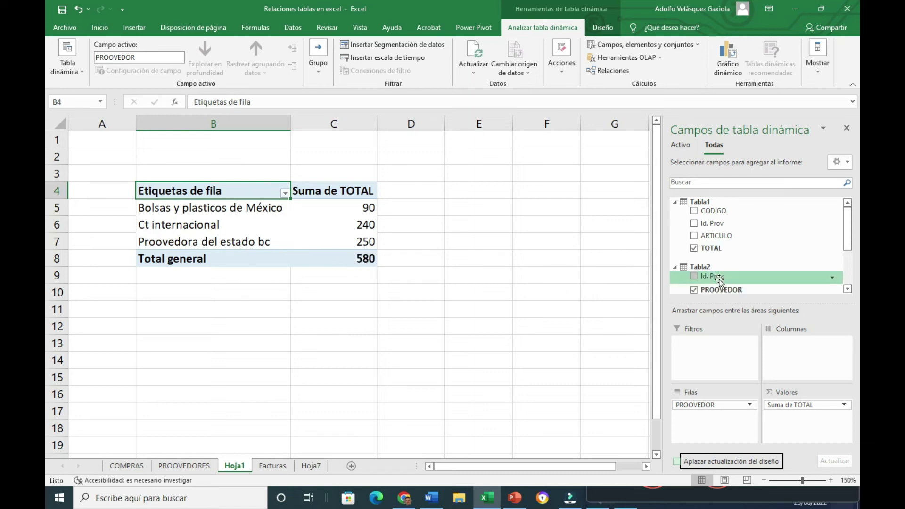
left_click(125, 466)
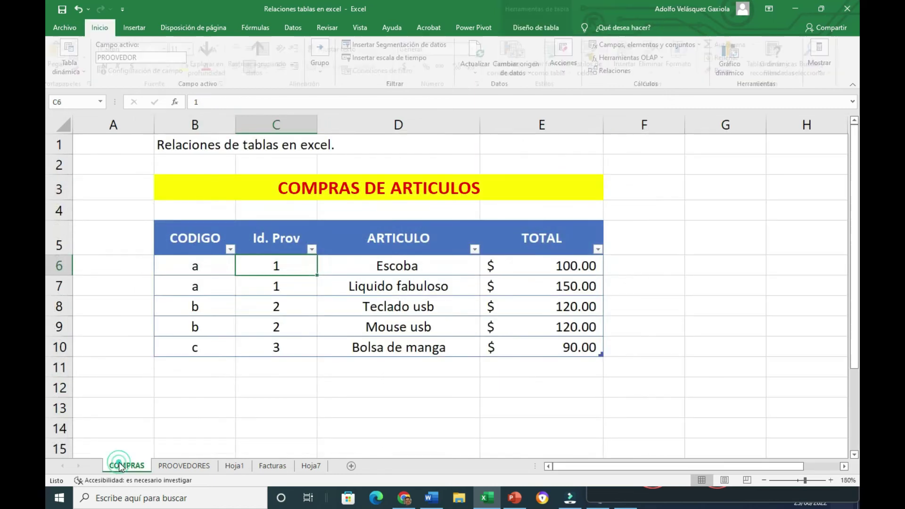
left_click(274, 286)
left_click(276, 266)
left_click(276, 286)
left_click(276, 268)
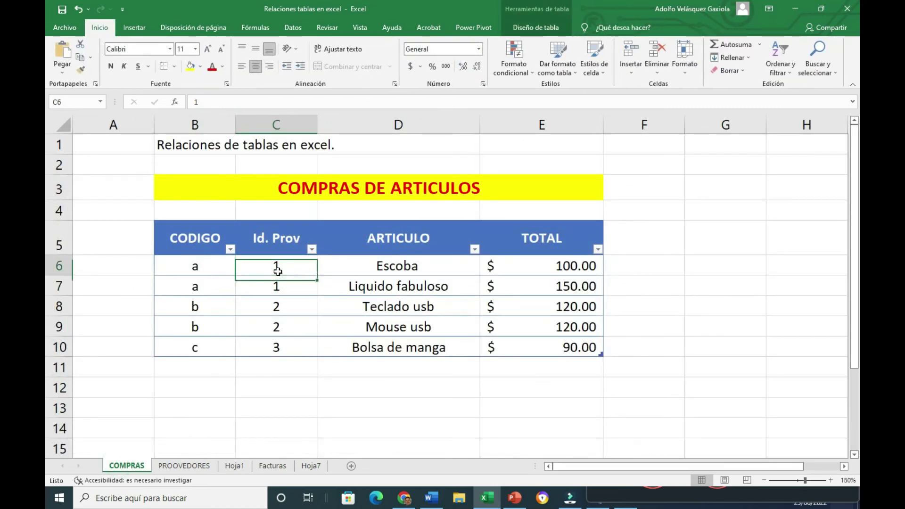
left_click(186, 465)
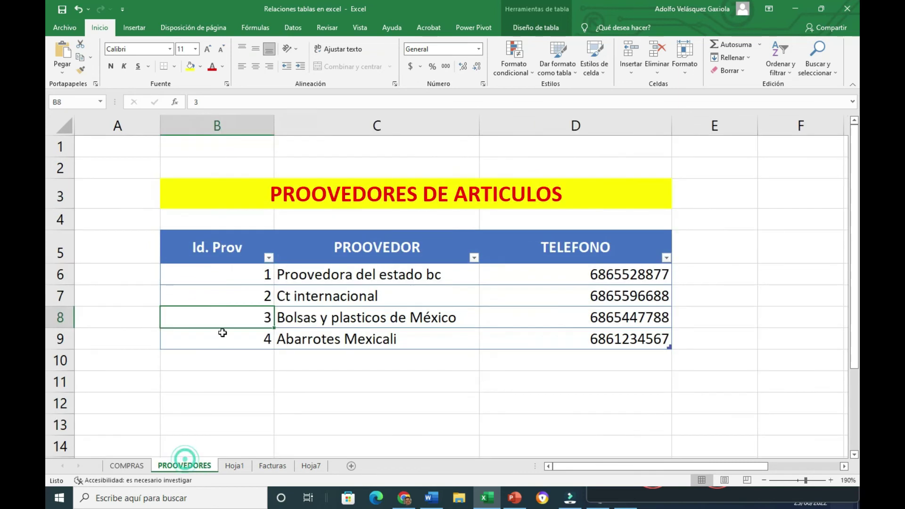
left_click(239, 268)
left_click(388, 280)
left_click(127, 465)
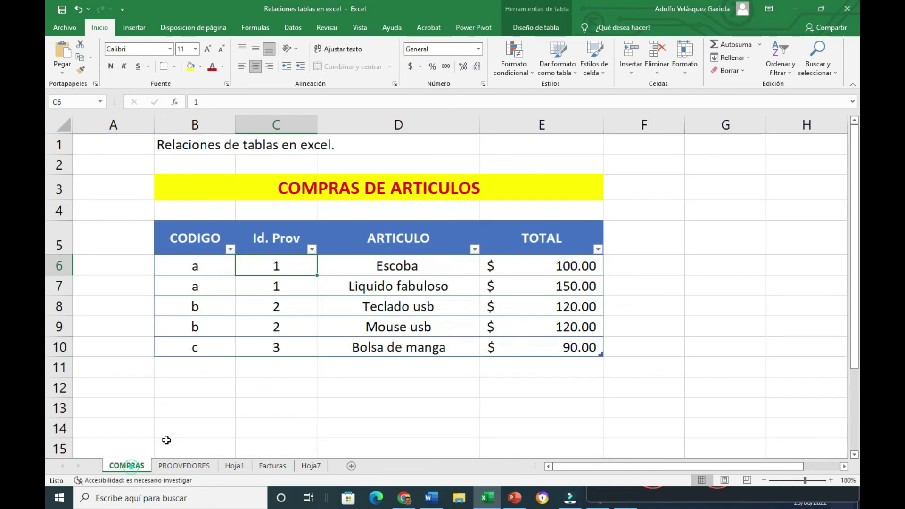
left_click(276, 286)
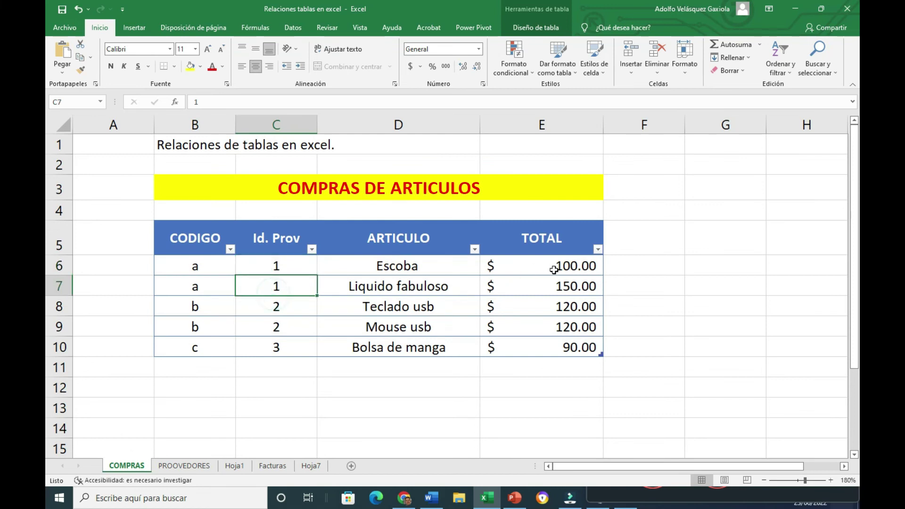
left_click(555, 285)
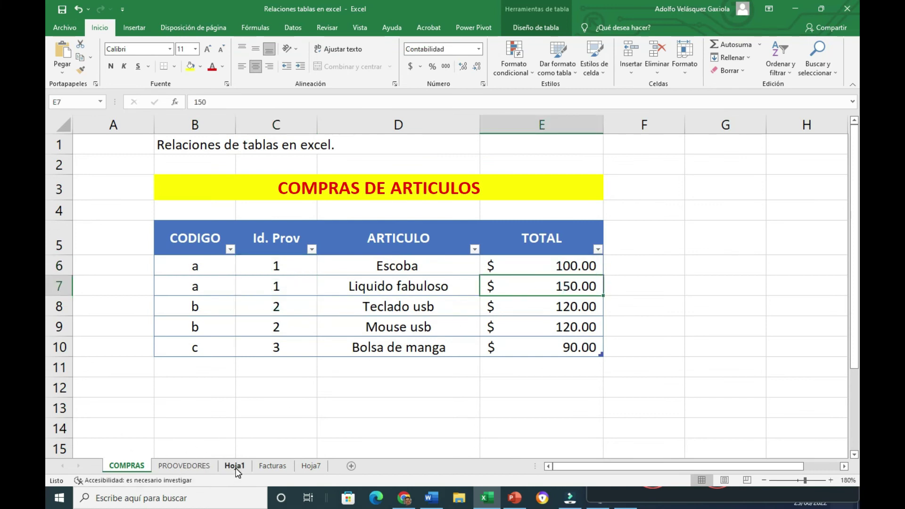
left_click(234, 466)
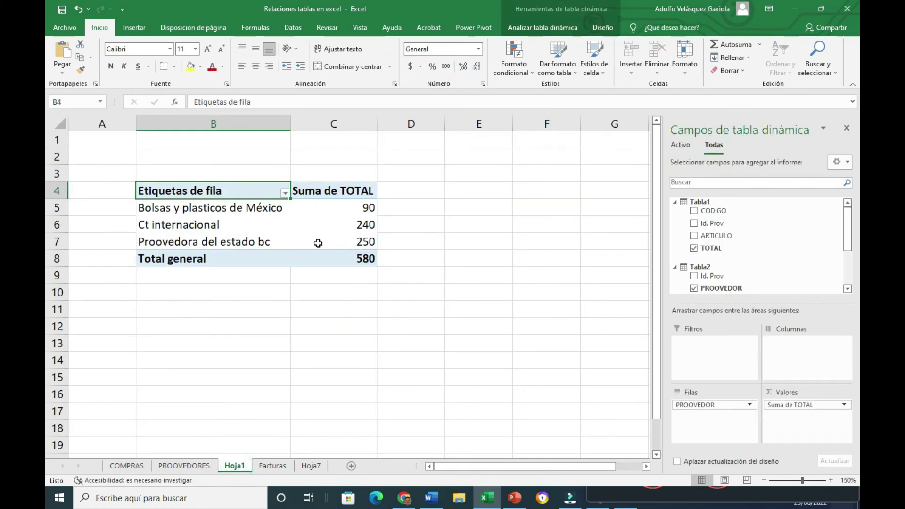
mouse_move(367, 242)
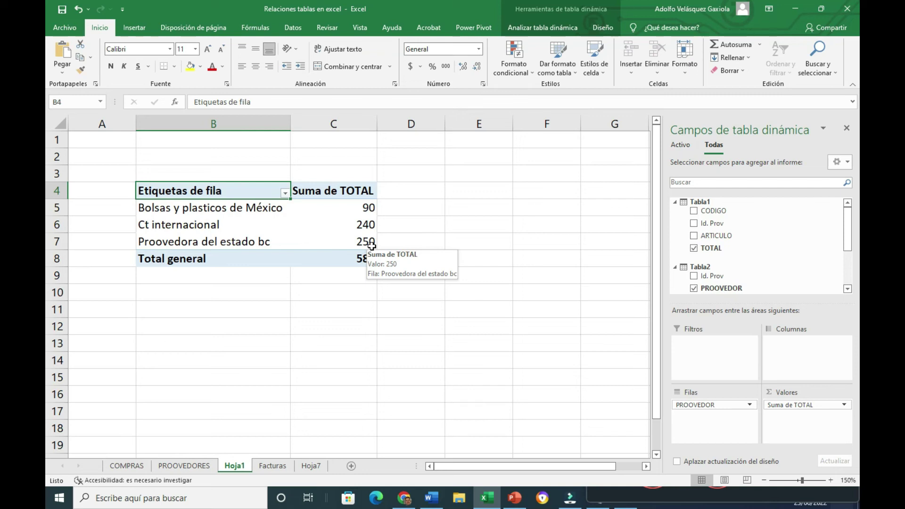
left_click_drag(847, 231, 847, 246)
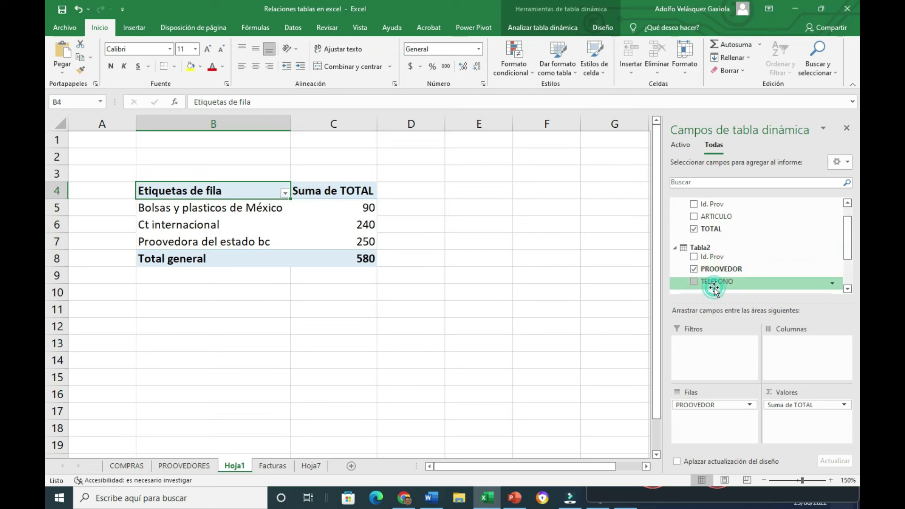
left_click(693, 282)
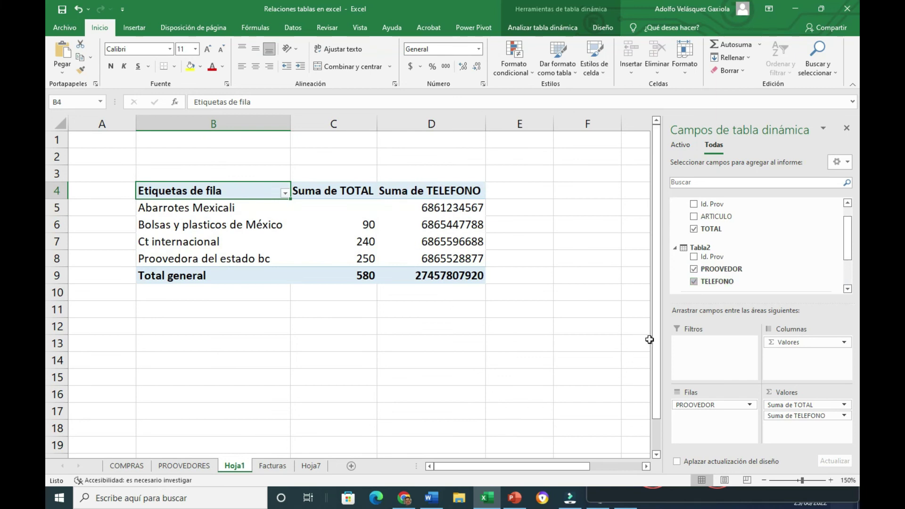
left_click(692, 282)
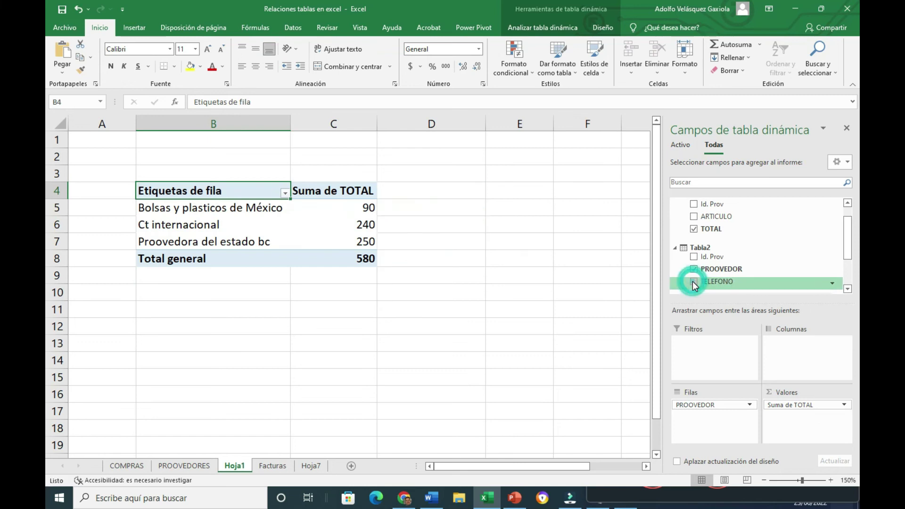
scroll(694, 279, "up", 2)
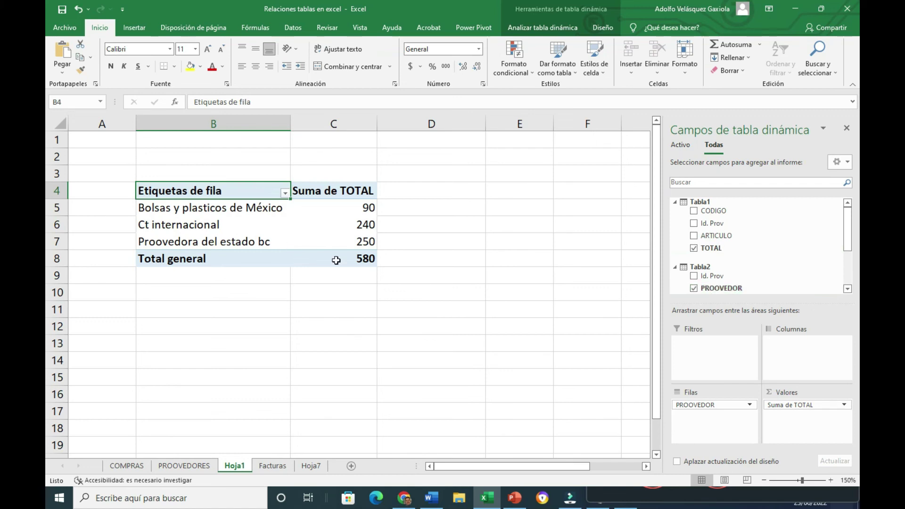
Add ARTICULO to the Columnas area so supplier totals split by article, grand total 580.
left_click_drag(721, 238, 788, 349)
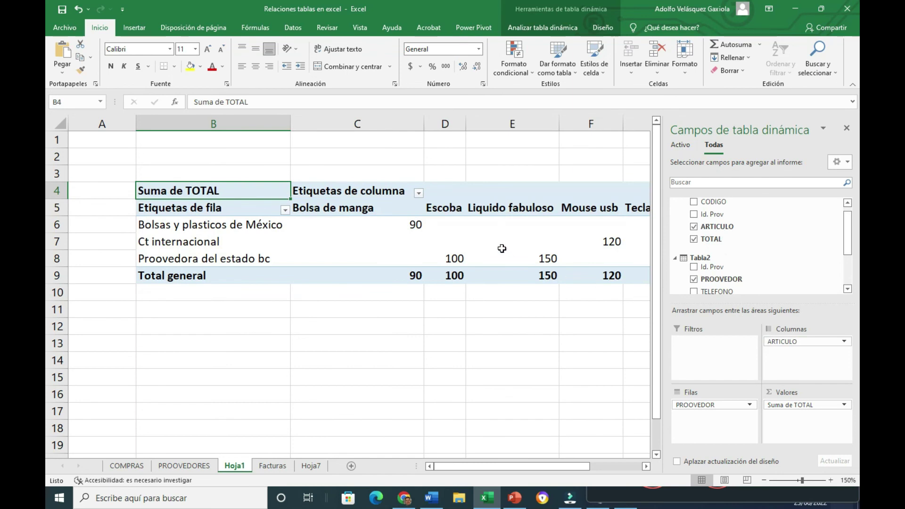
left_click_drag(490, 466, 537, 477)
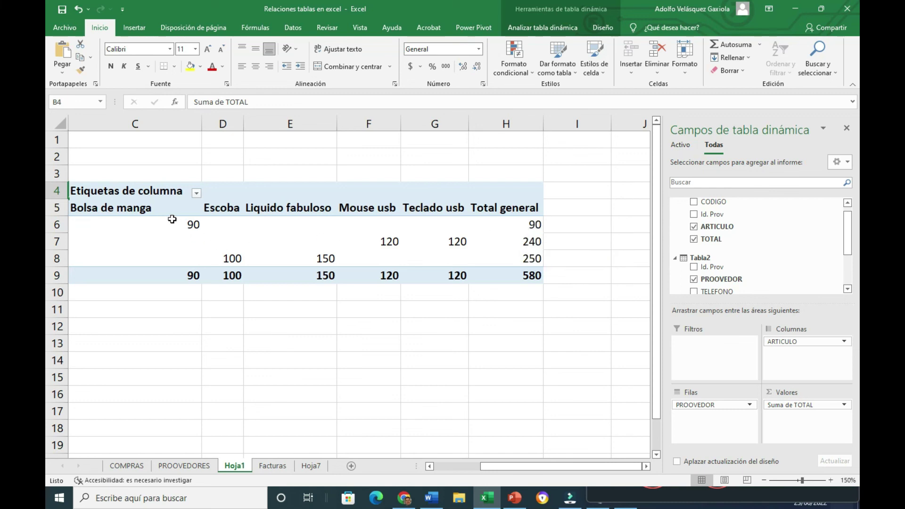
mouse_move(561, 470)
left_mouse_down()
mouse_move(523, 476)
mouse_move(531, 477)
left_mouse_up()
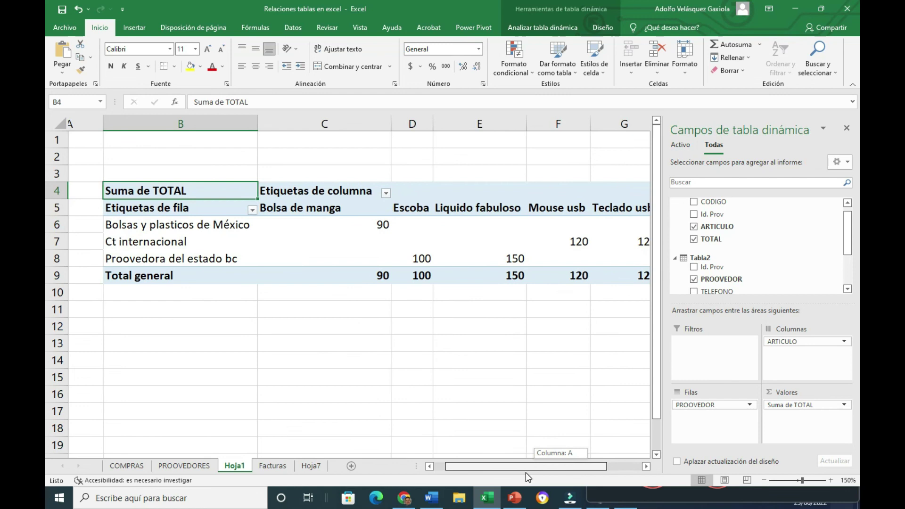